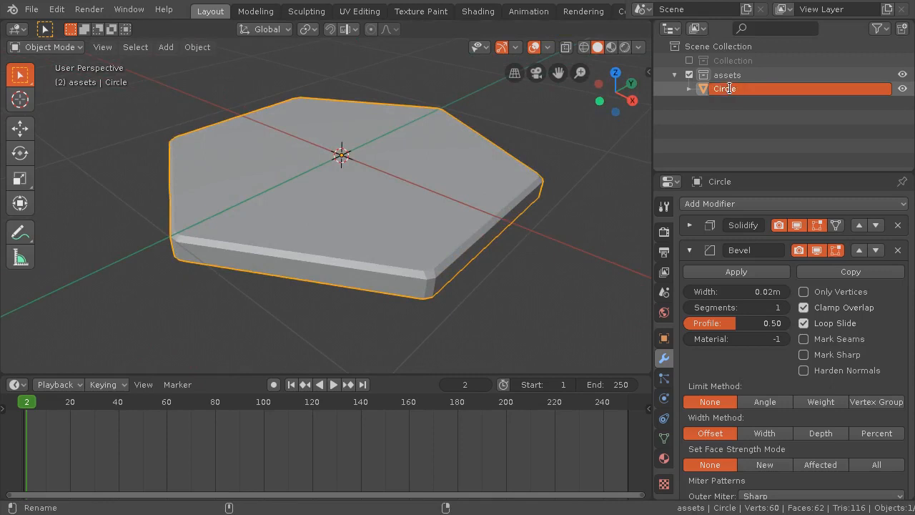
Rename the Circle object in the assets collection to "hexagon".
double_click(746, 88)
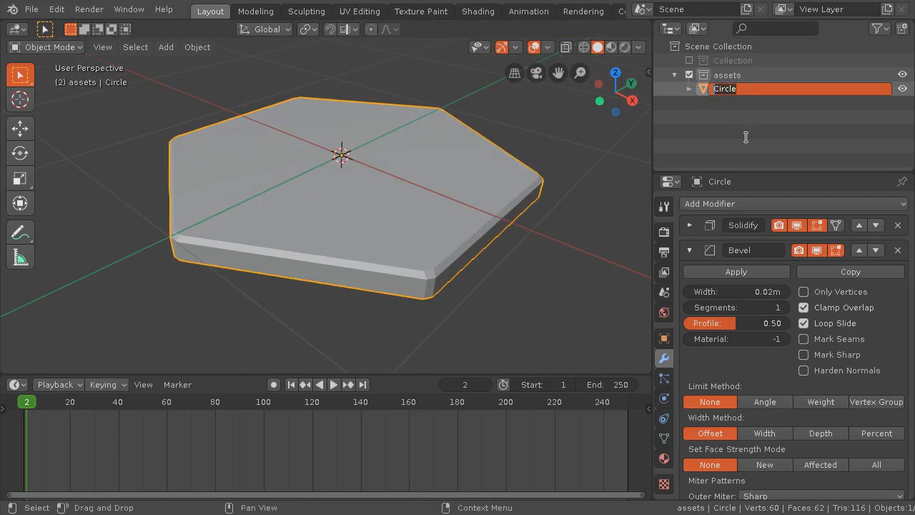
text(hexagons)
key(Return)
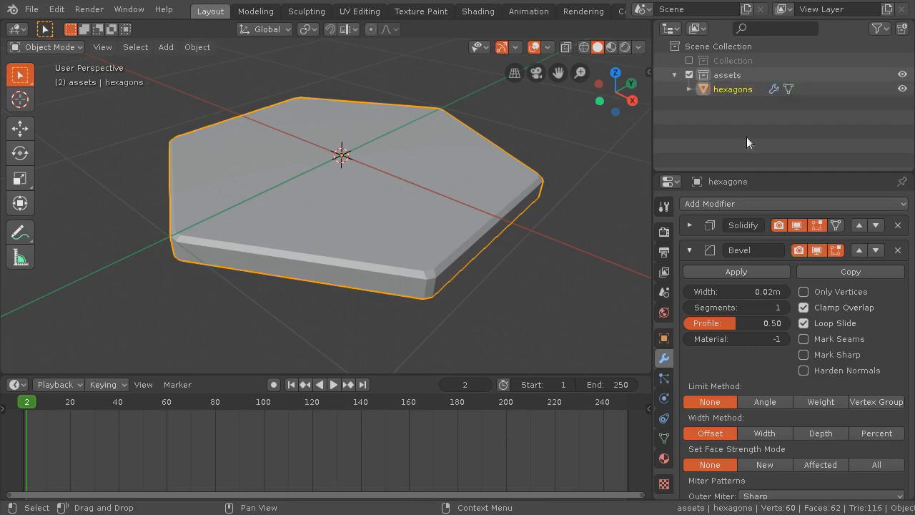
double_click(753, 87)
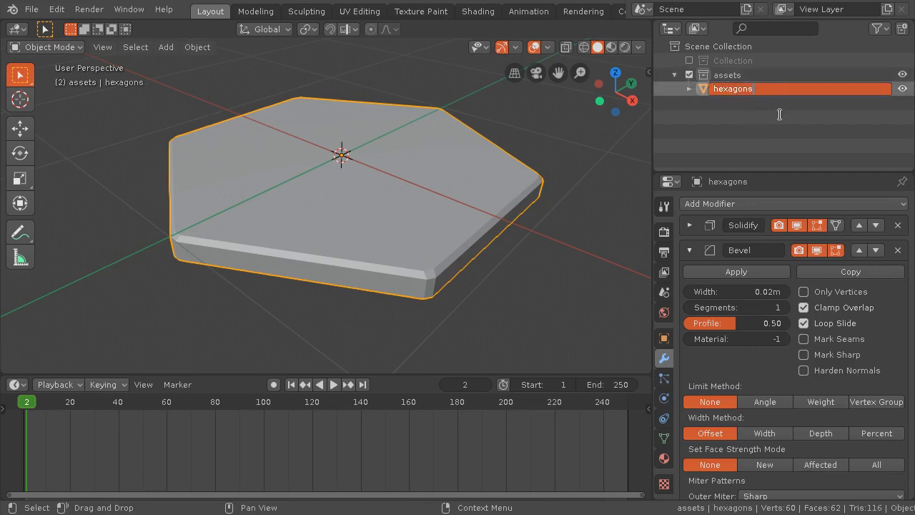
key(BackSpace)
key(Return)
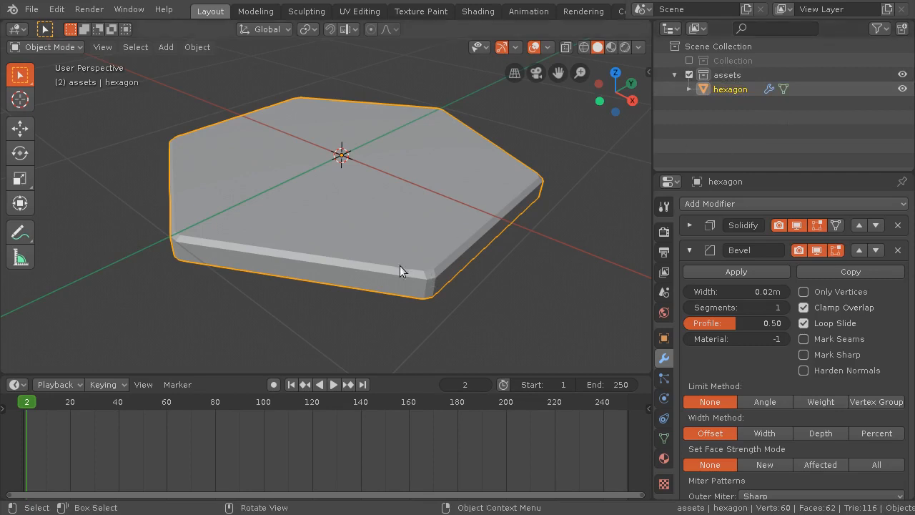
Collapse the assets collection and exclude it from the view layer.
scroll(400, 265, down, 1)
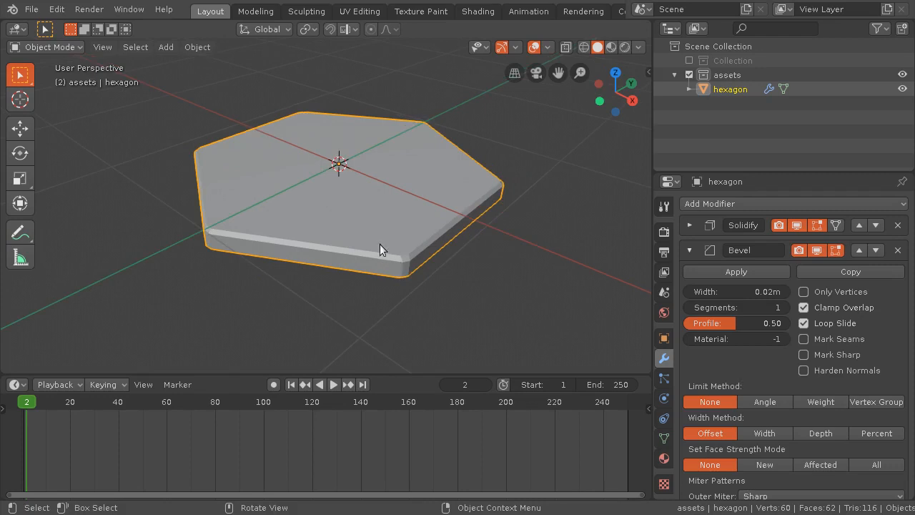
click(673, 74)
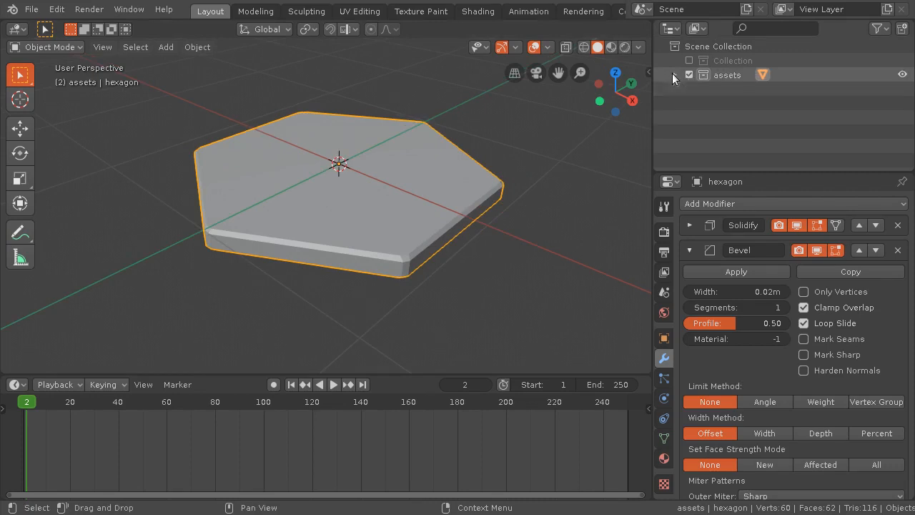
click(689, 74)
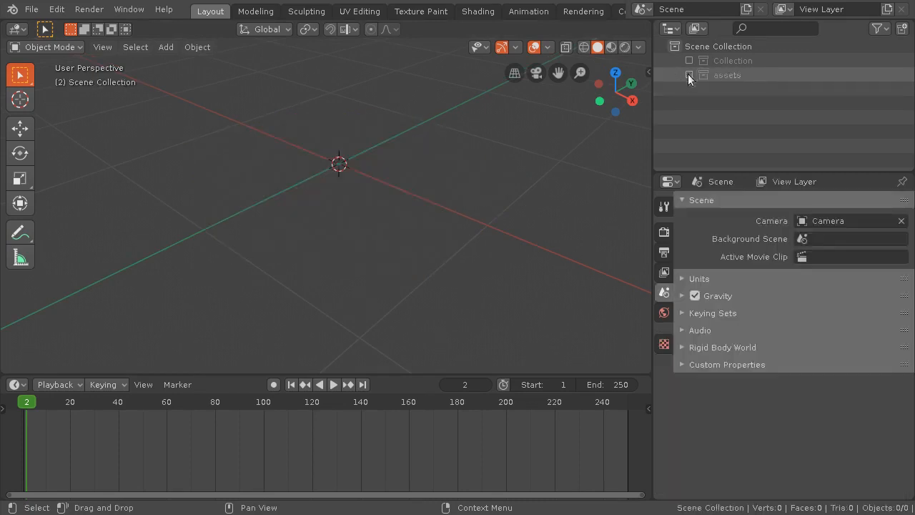
click(688, 73)
click(688, 74)
click(687, 73)
click(688, 73)
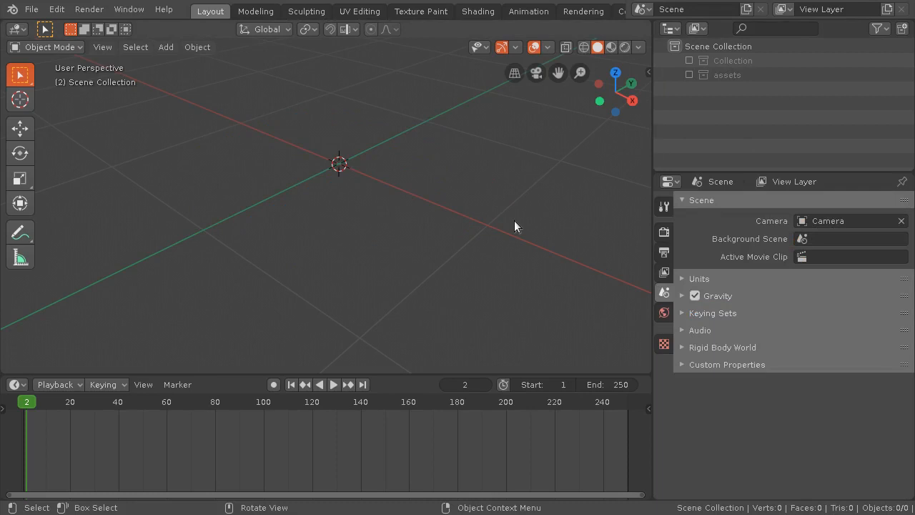
Create a new collection in the scene and name it "incal".
right_click(684, 97)
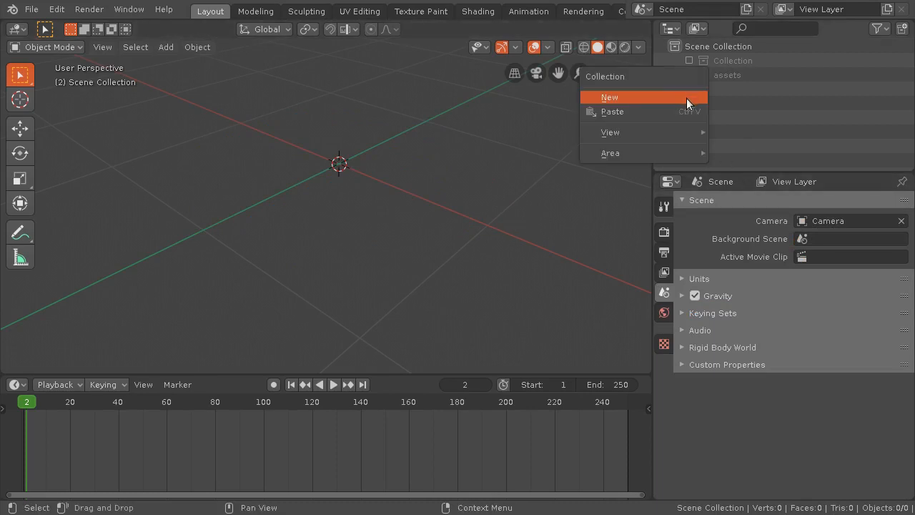
click(686, 98)
double_click(737, 90)
text(inc)
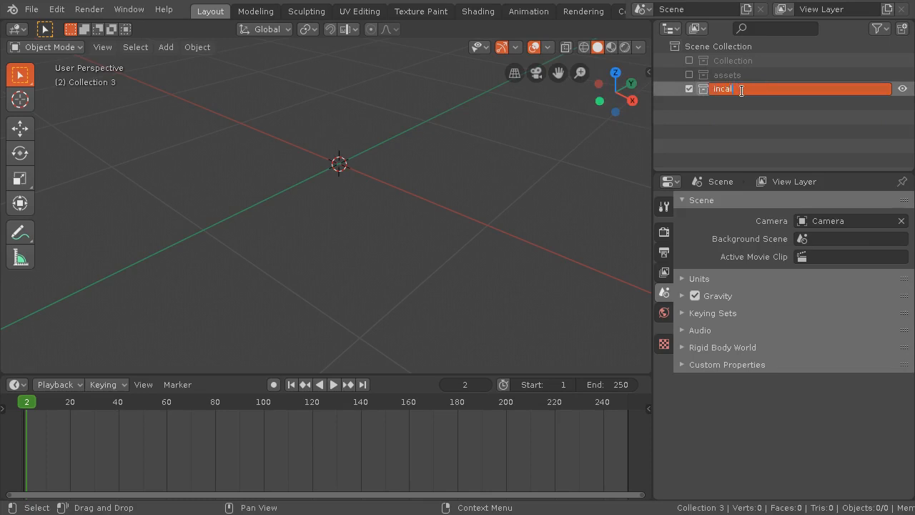
text(al)
key(Return)
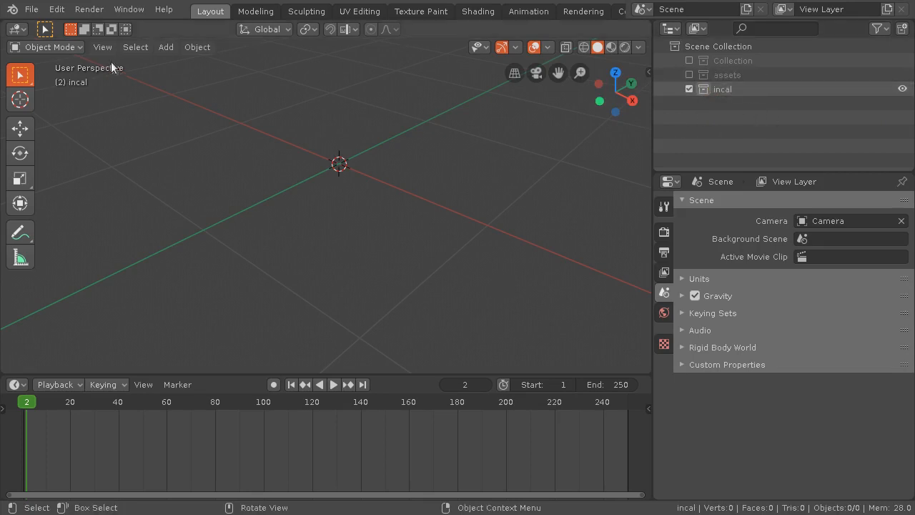
Add a plane mesh to the incal collection.
click(194, 47)
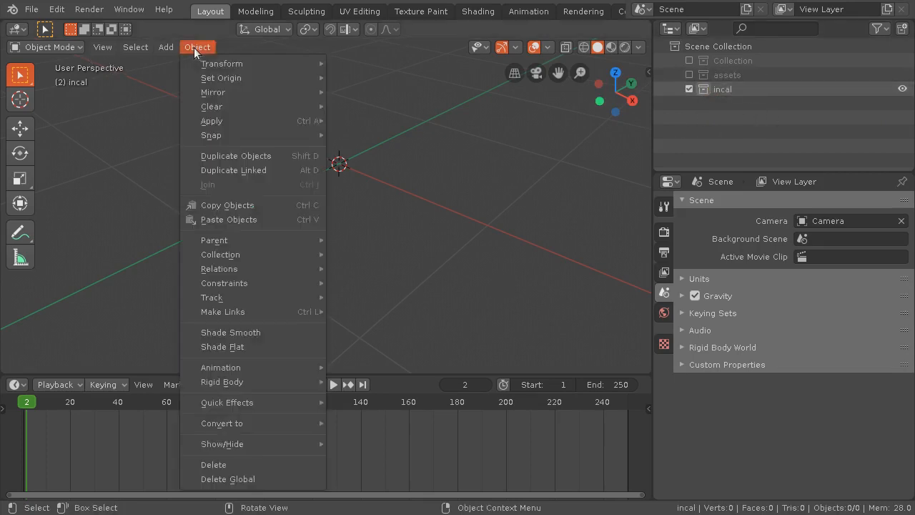
mouse_move(166, 47)
mouse_move(177, 64)
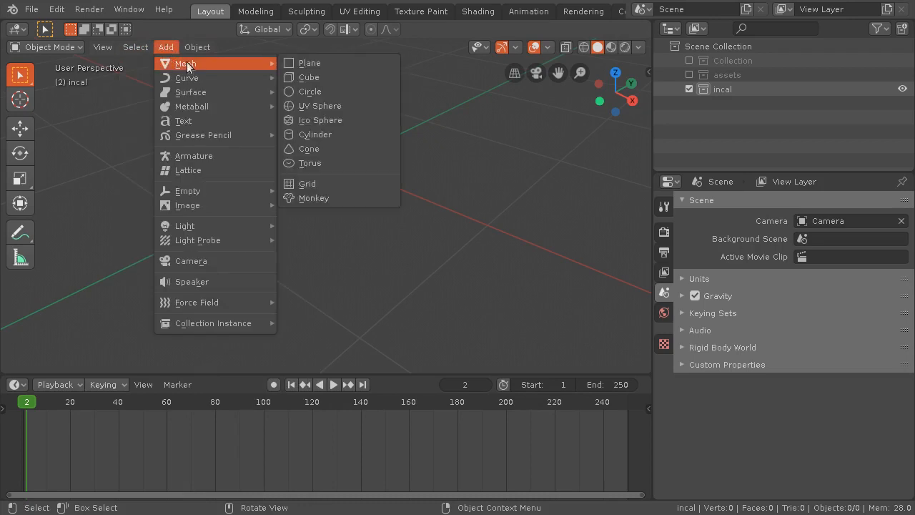
click(297, 62)
Add a particle system to the plane, keeping it as an Emitter.
scroll(379, 225, down, 3)
scroll(369, 225, up, 3)
middle_drag(340, 213, 367, 221)
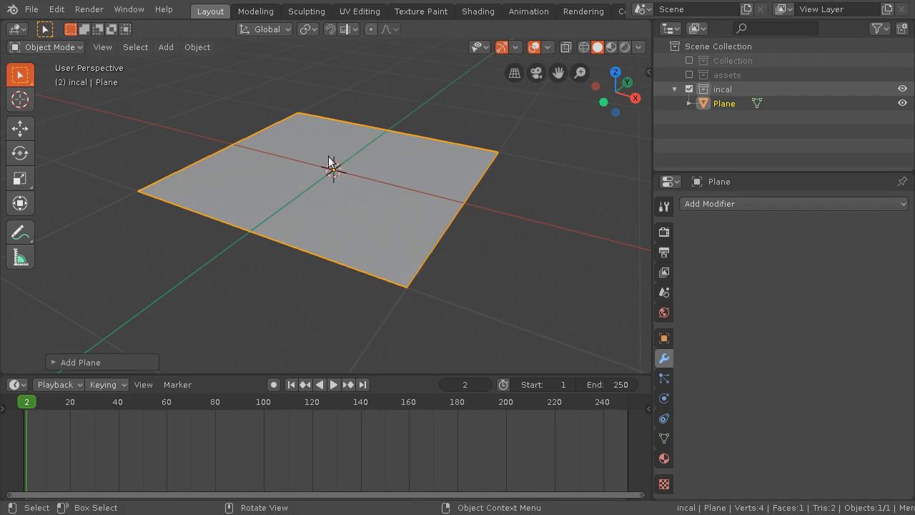
click(664, 380)
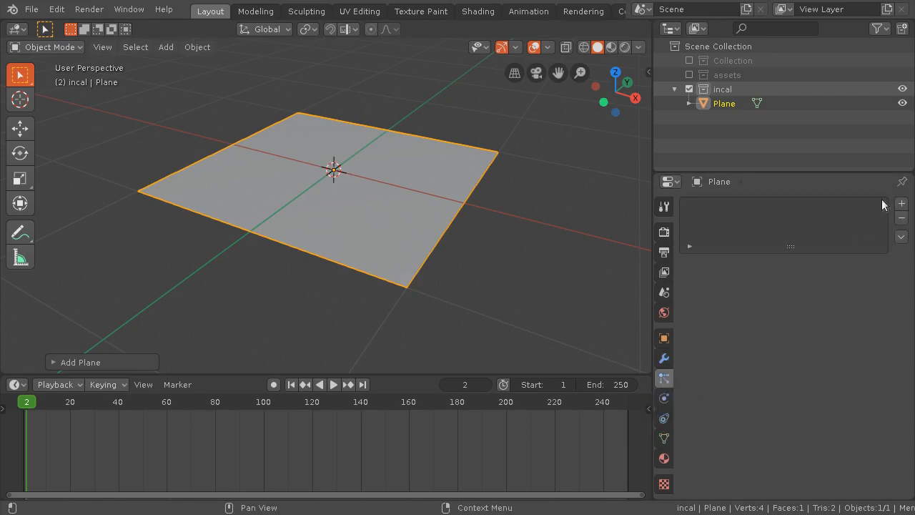
click(903, 205)
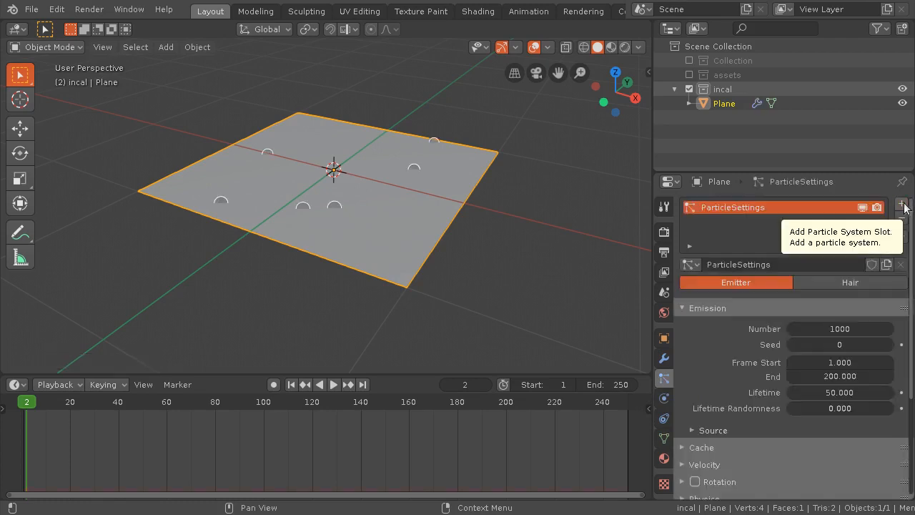
Play the animation and scrub through its frames to examine how the particles are emitted from the plane.
click(334, 384)
scroll(398, 214, down, 3)
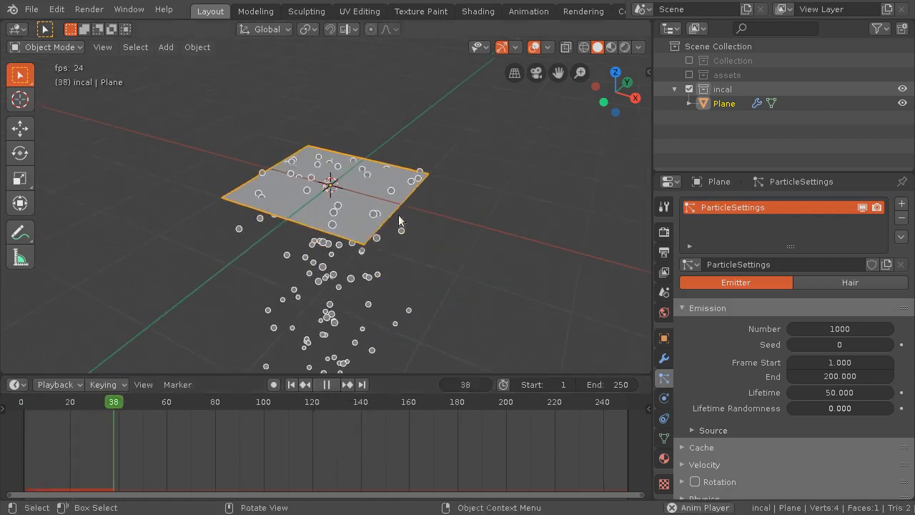
middle_drag(342, 247, 308, 240)
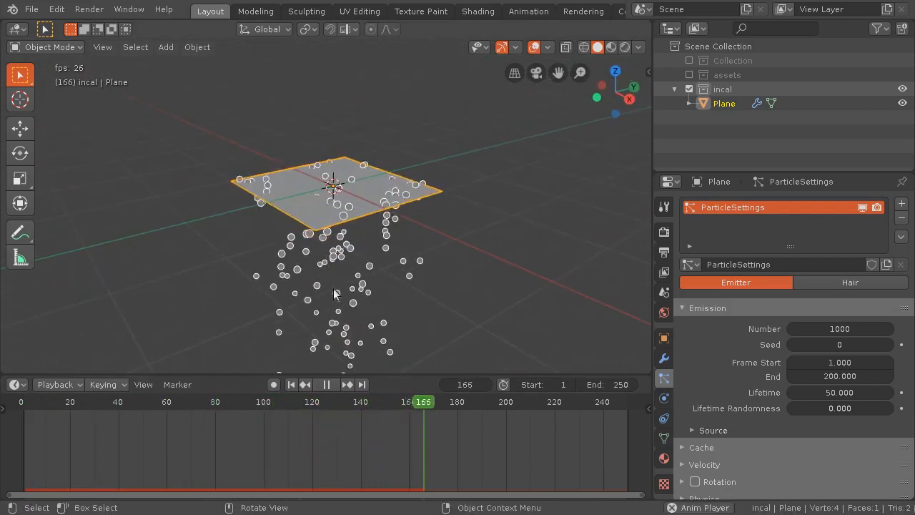
click(321, 388)
click(414, 401)
drag(384, 400, 279, 402)
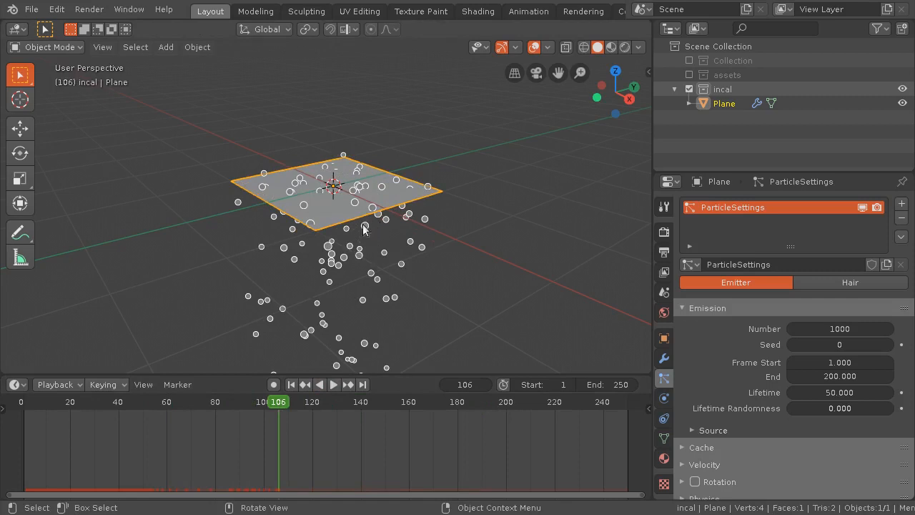
middle_drag(333, 239, 336, 239)
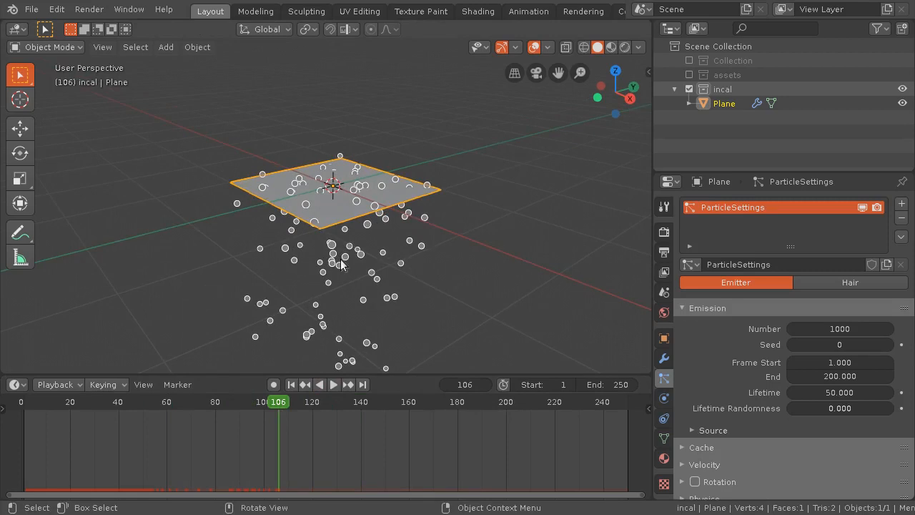
key(space)
drag(290, 407, 213, 405)
key(space)
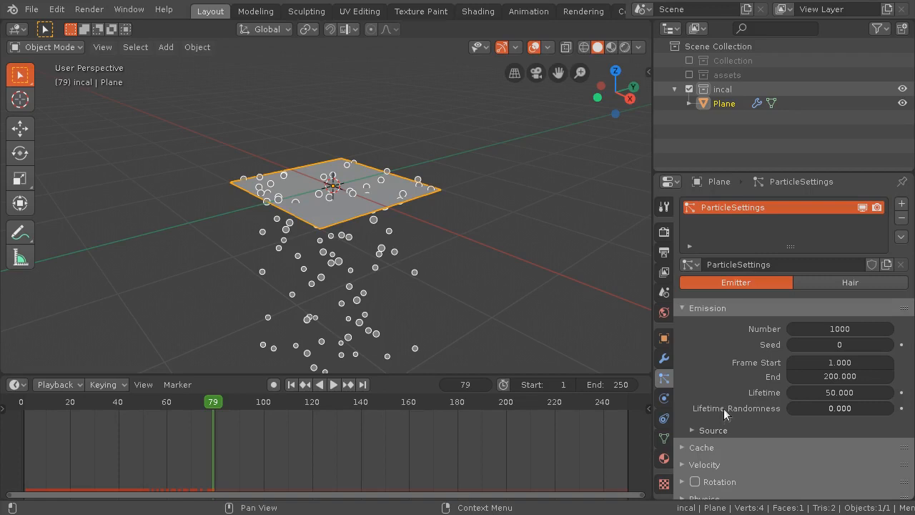
Widen the particle settings area and set the emission source distribution to Grid with Hexagonal Grid enabled.
drag(653, 339, 613, 341)
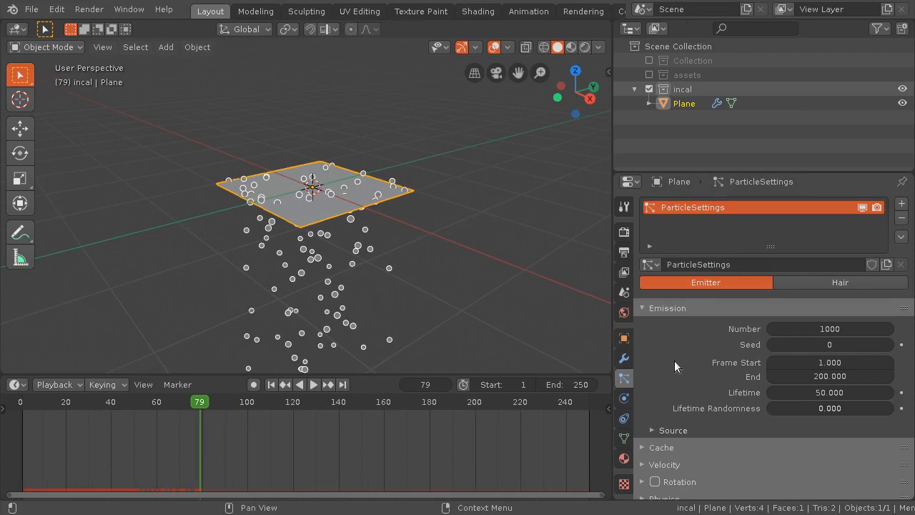
scroll(691, 372, down, 3)
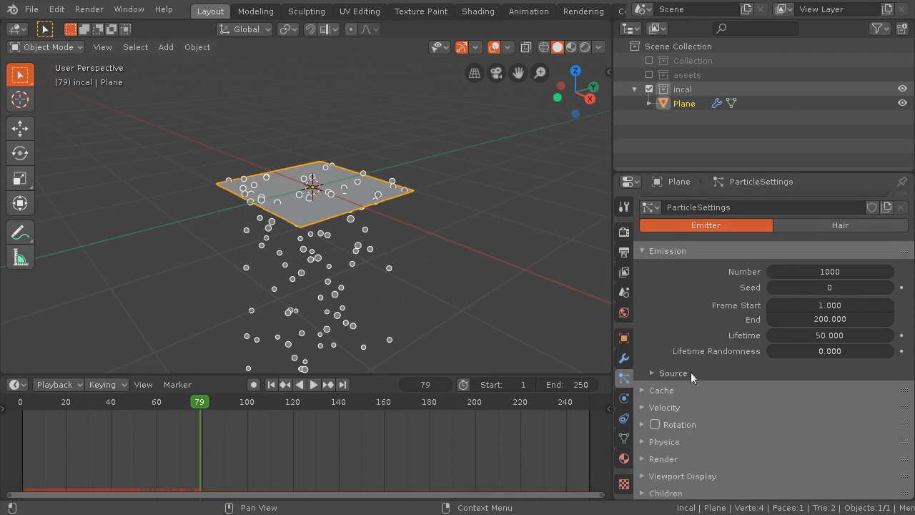
click(653, 344)
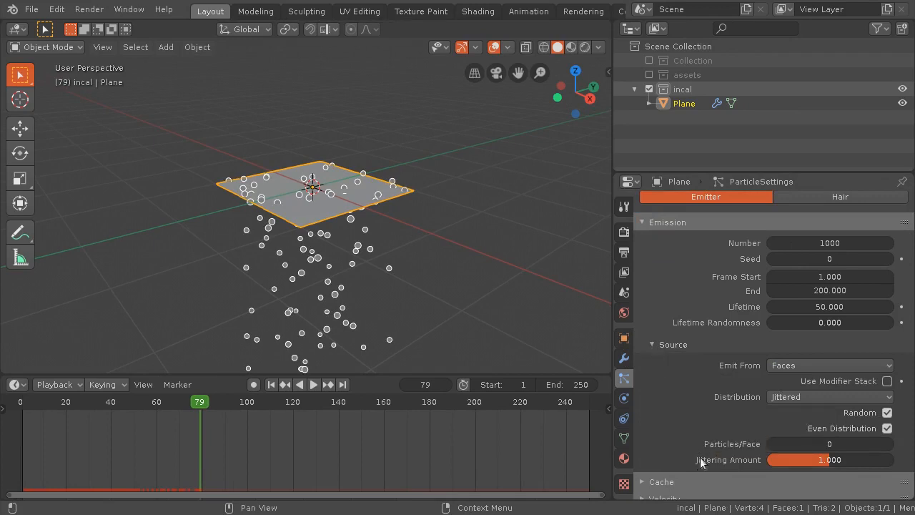
click(790, 396)
click(783, 397)
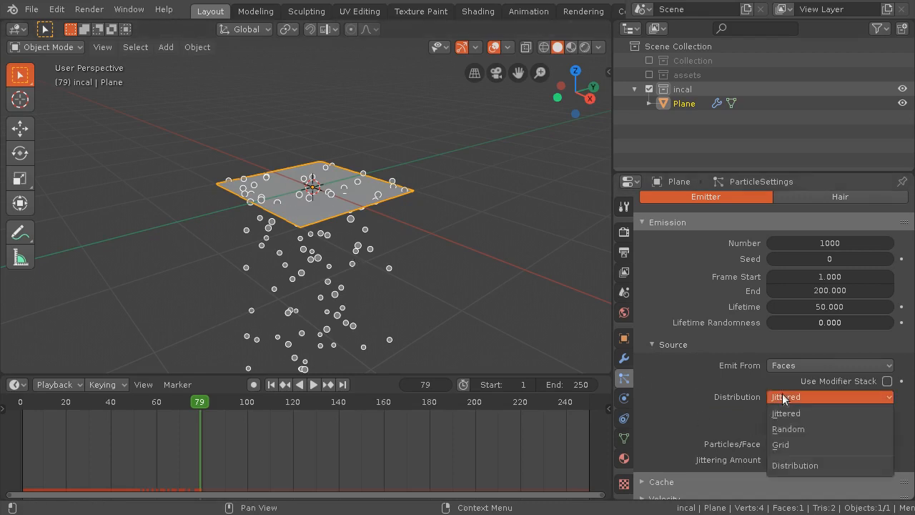
click(802, 447)
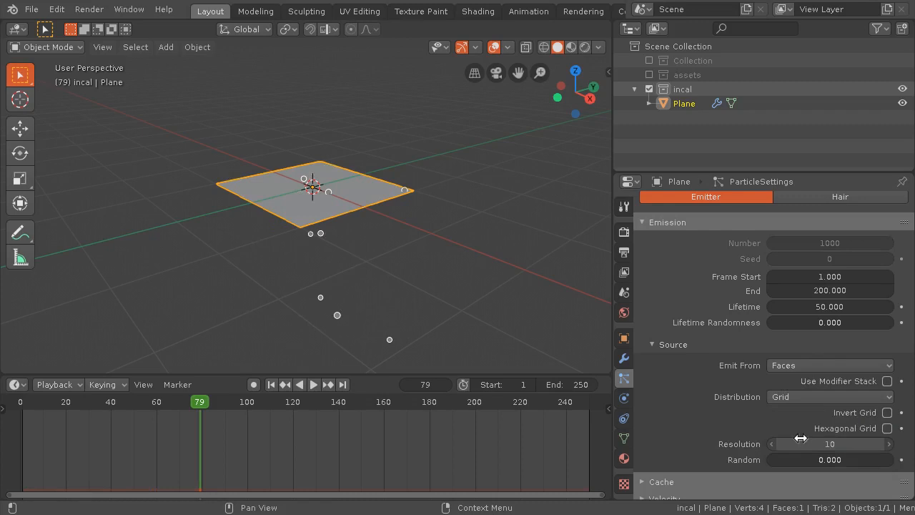
click(889, 429)
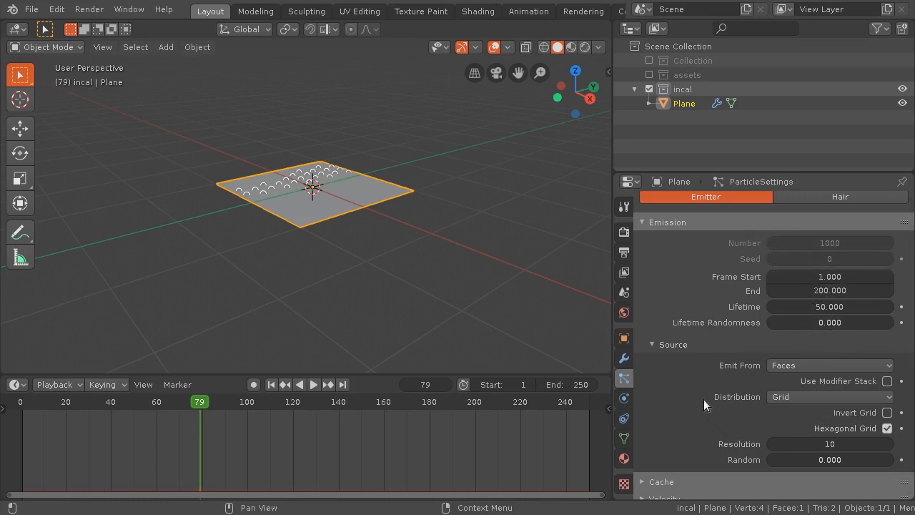
Set the particle system's physics type to None.
scroll(704, 399, down, 2)
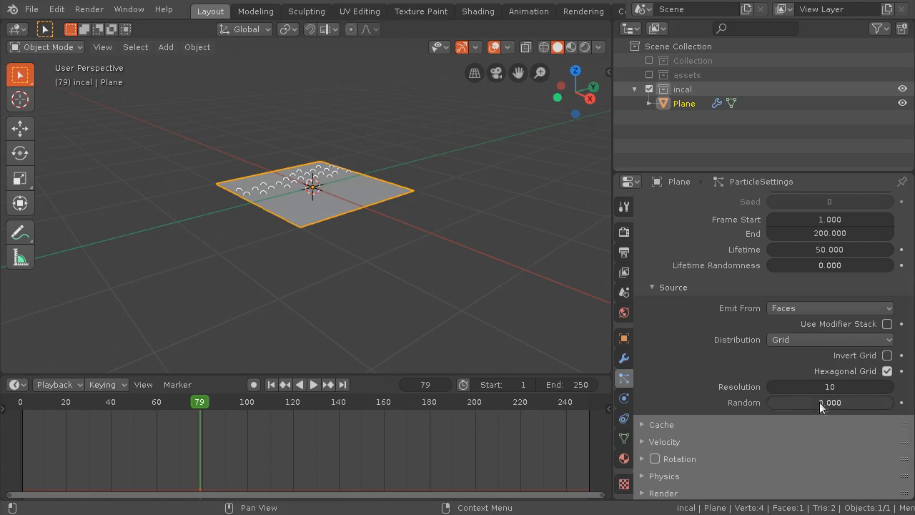
scroll(703, 383, up, 4)
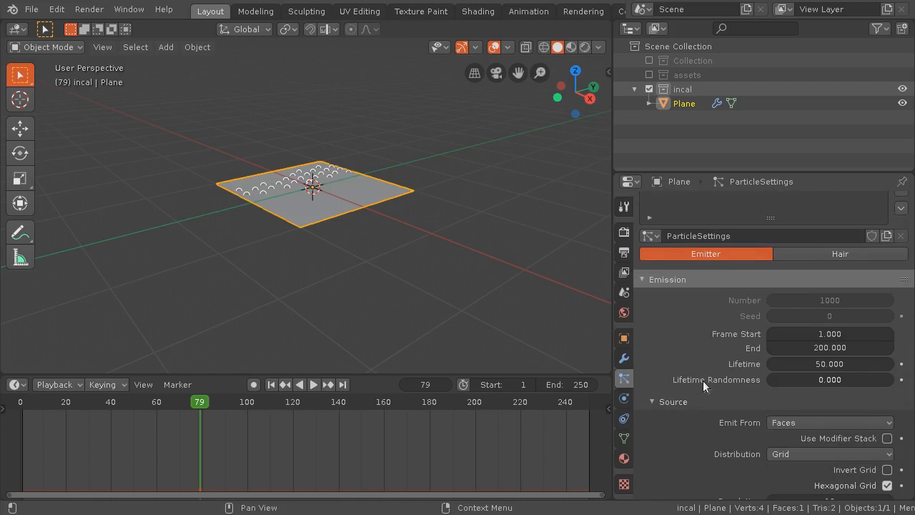
scroll(704, 380, down, 7)
scroll(704, 376, up, 1)
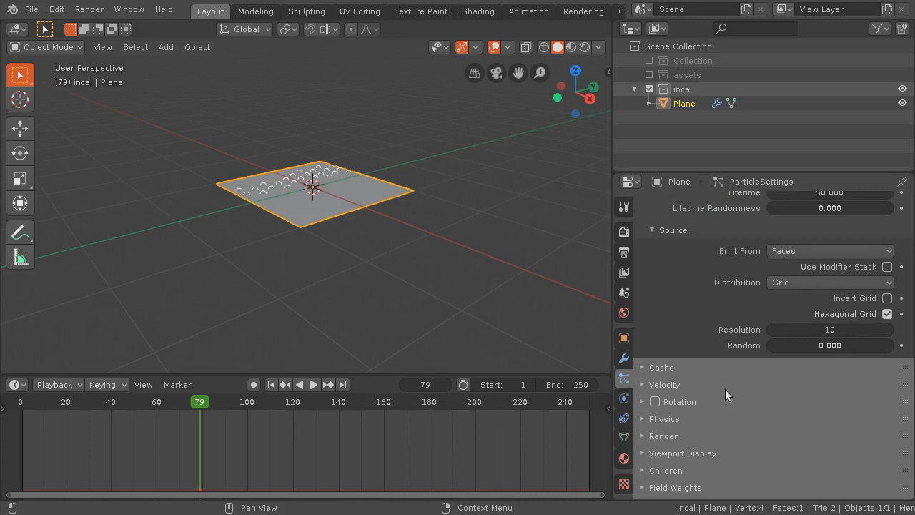
click(643, 418)
scroll(651, 416, down, 2)
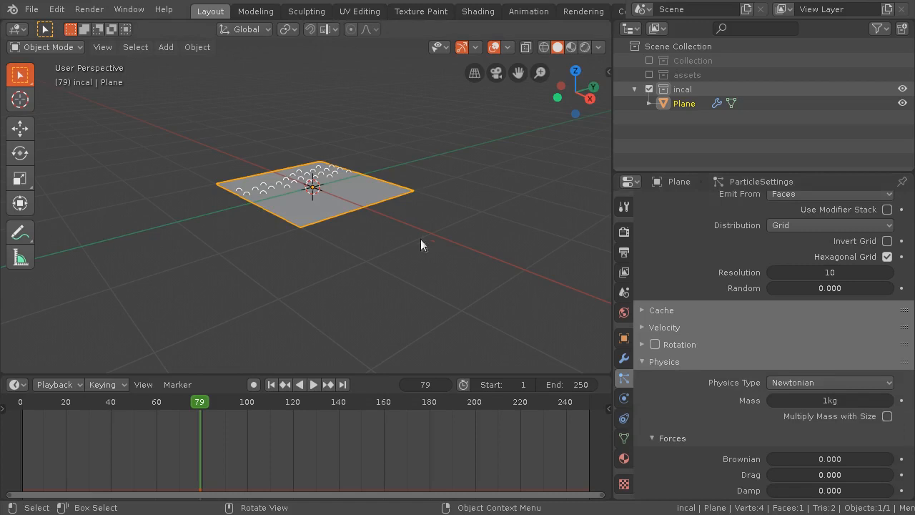
click(774, 383)
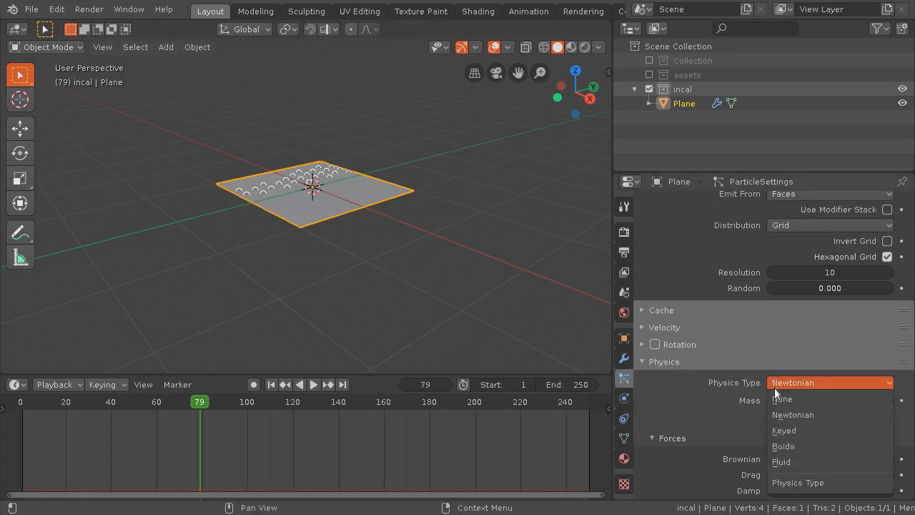
click(797, 399)
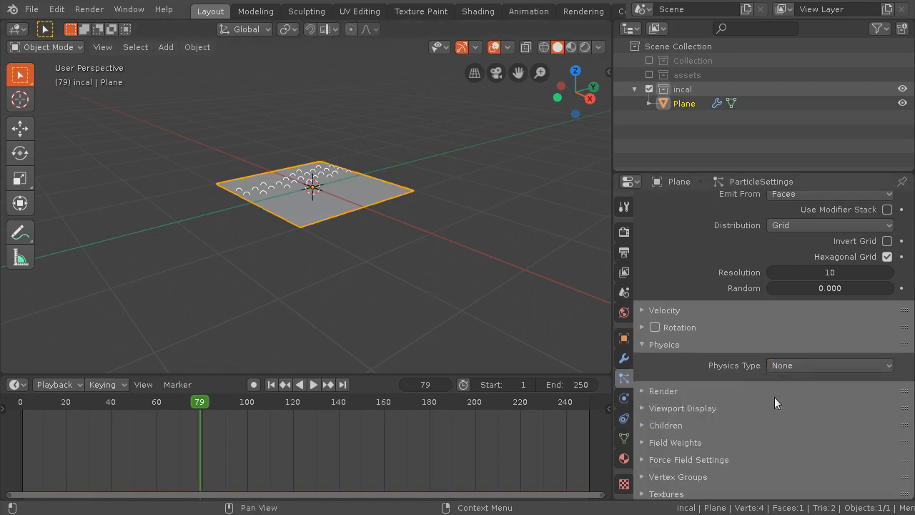
Play the animation from the first frame to check how the particles appear on the plane, and stop it.
click(271, 384)
click(312, 385)
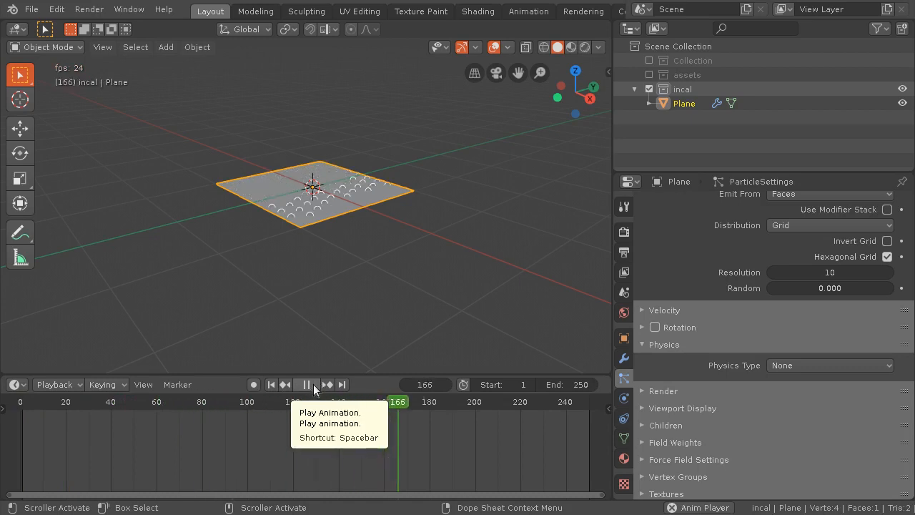
click(308, 385)
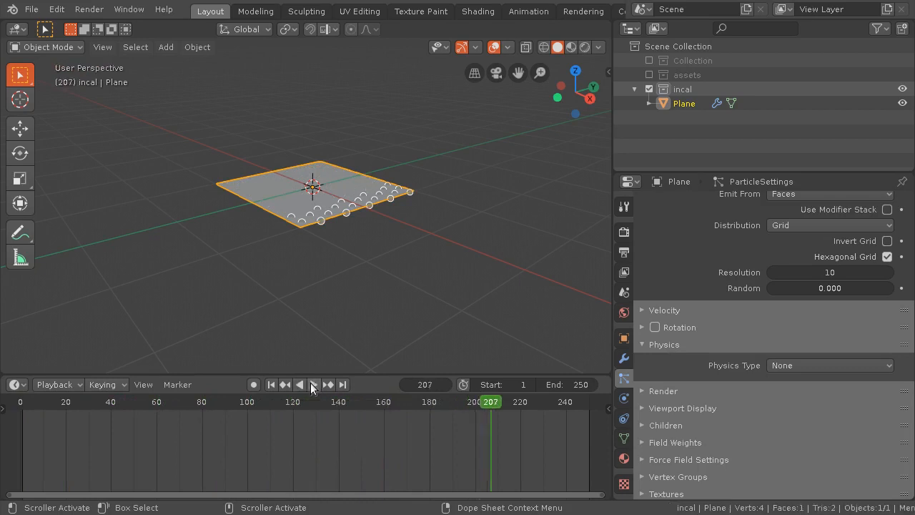
Return to frame 1 and render the plane's particles as Object, with hexagon as the instance object.
click(273, 385)
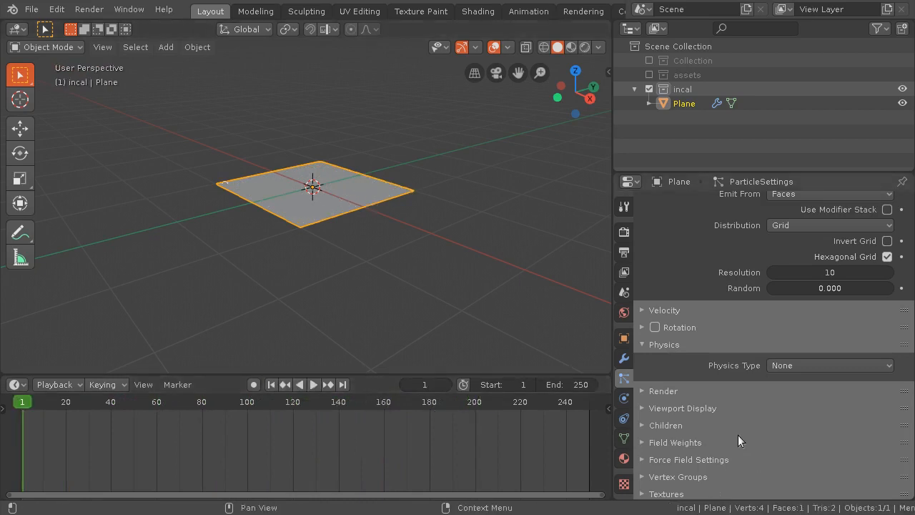
scroll(739, 435, down, 1)
scroll(744, 433, up, 5)
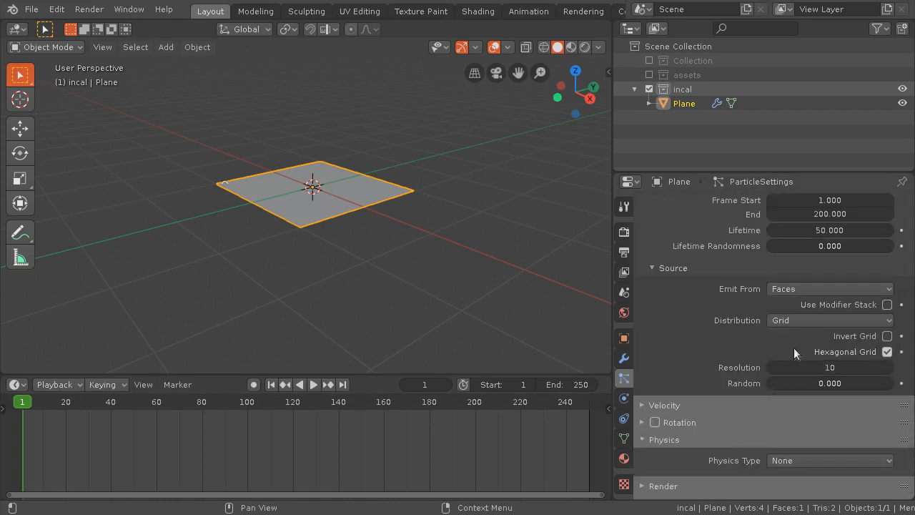
scroll(794, 352, up, 3)
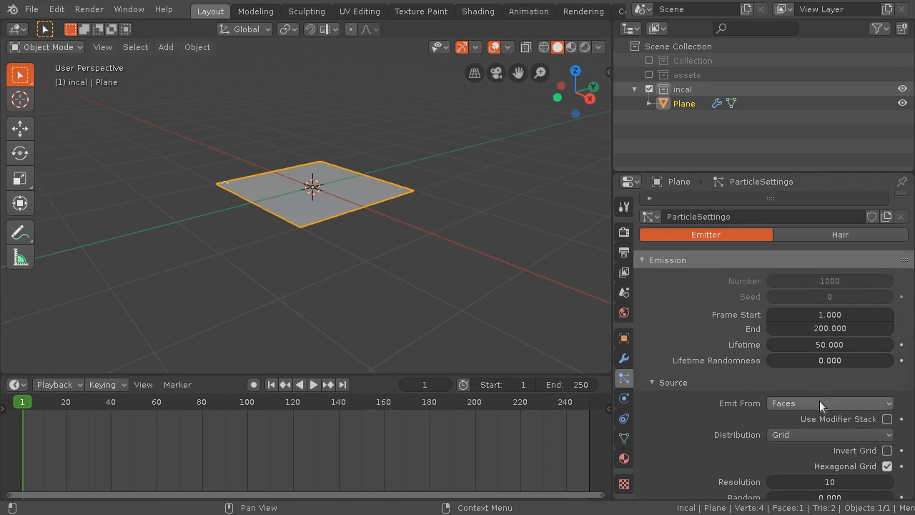
scroll(813, 403, down, 8)
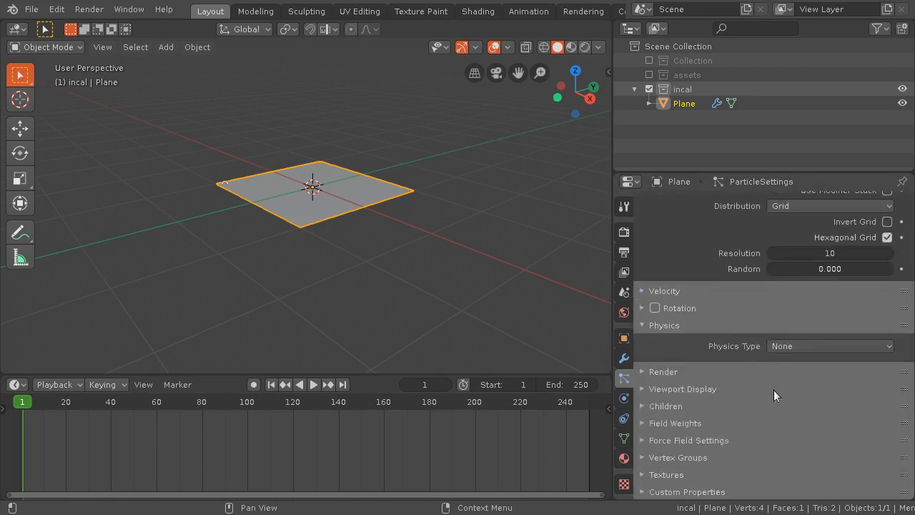
click(639, 372)
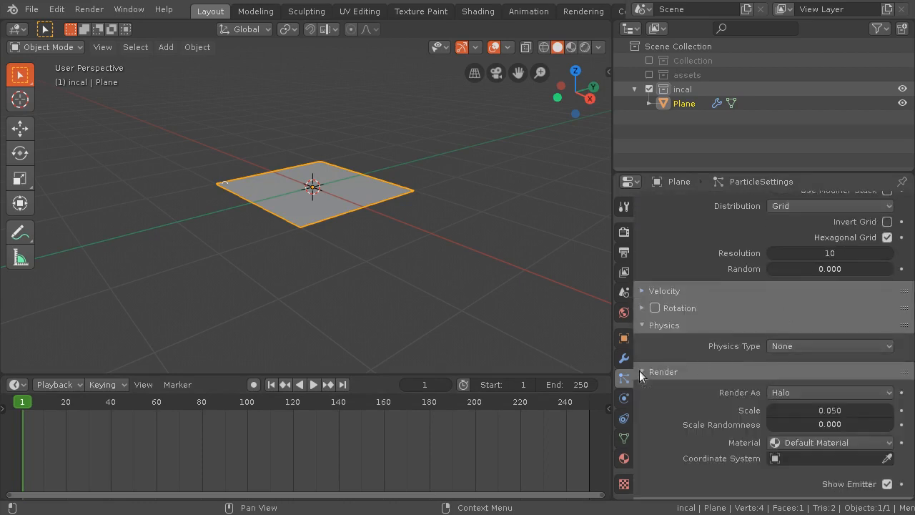
click(791, 392)
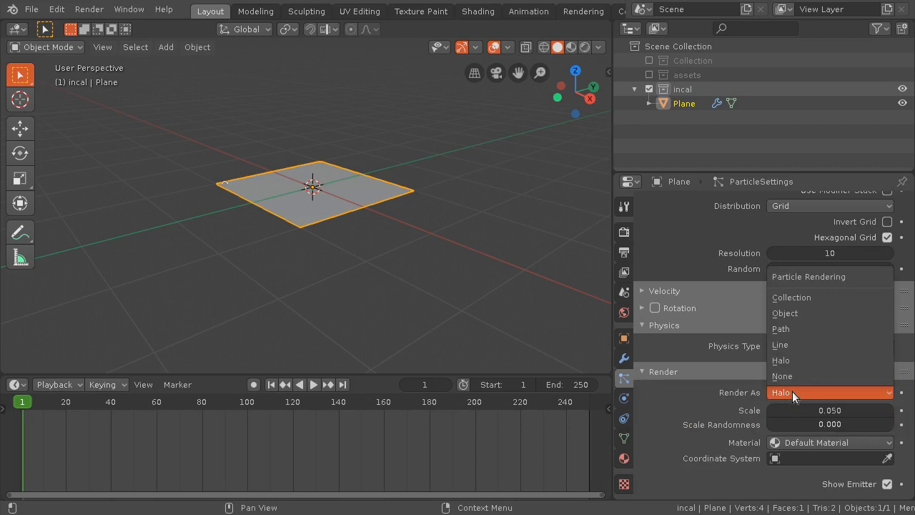
click(798, 313)
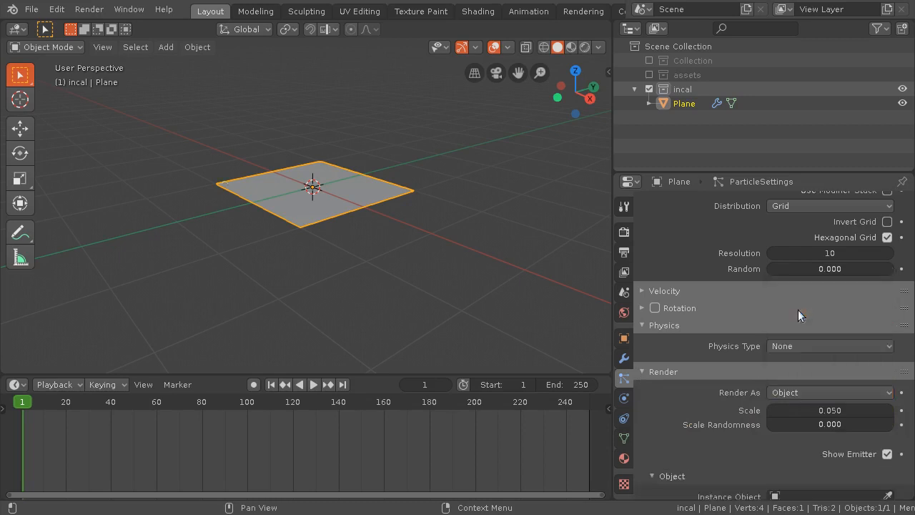
scroll(758, 458, down, 3)
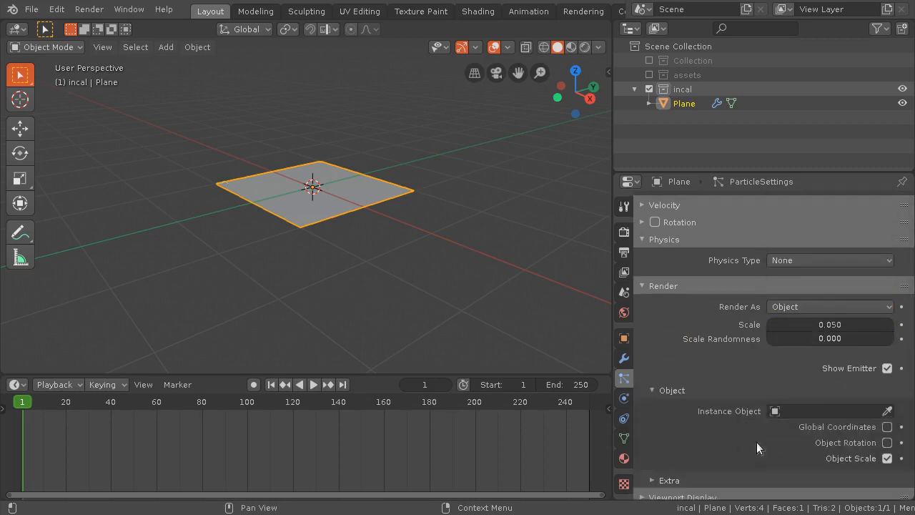
click(806, 411)
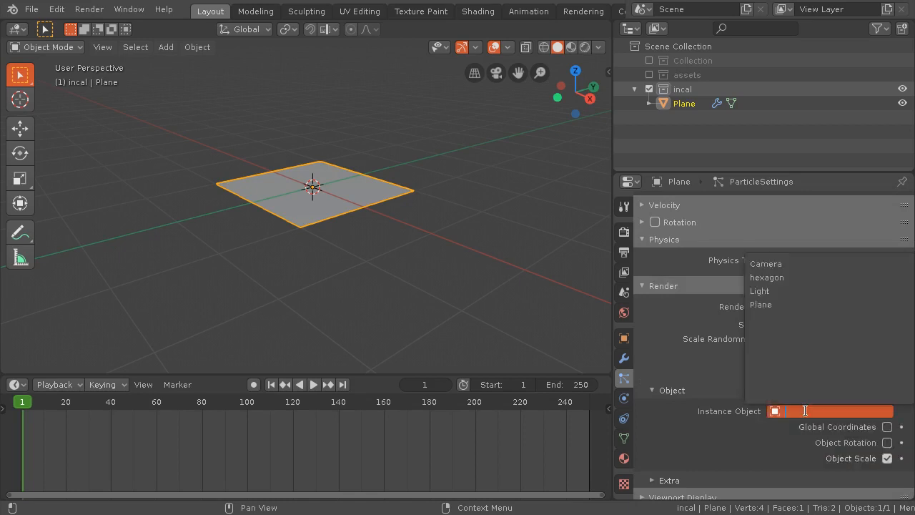
click(778, 280)
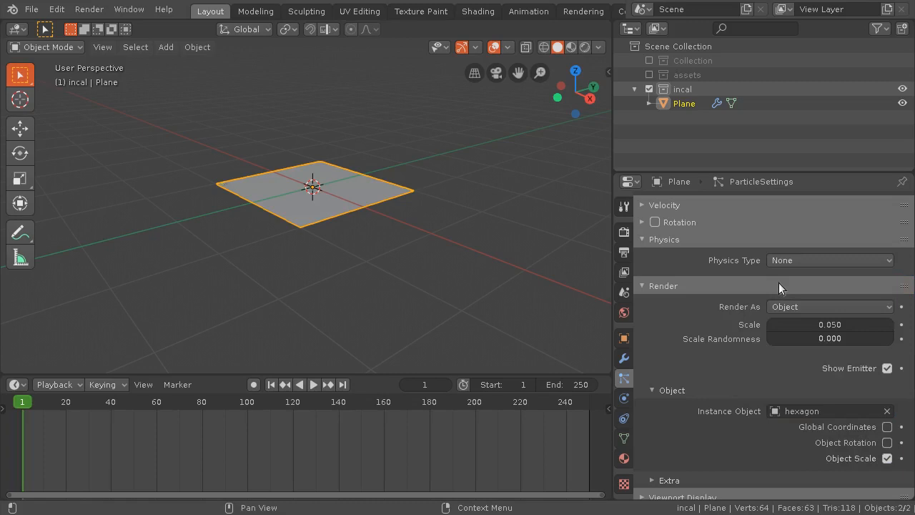
Scrub the timeline to frame 120 and examine the hexagon instances on the plane from several angles.
scroll(272, 211, up, 3)
middle_drag(272, 213, 317, 262)
drag(32, 402, 293, 425)
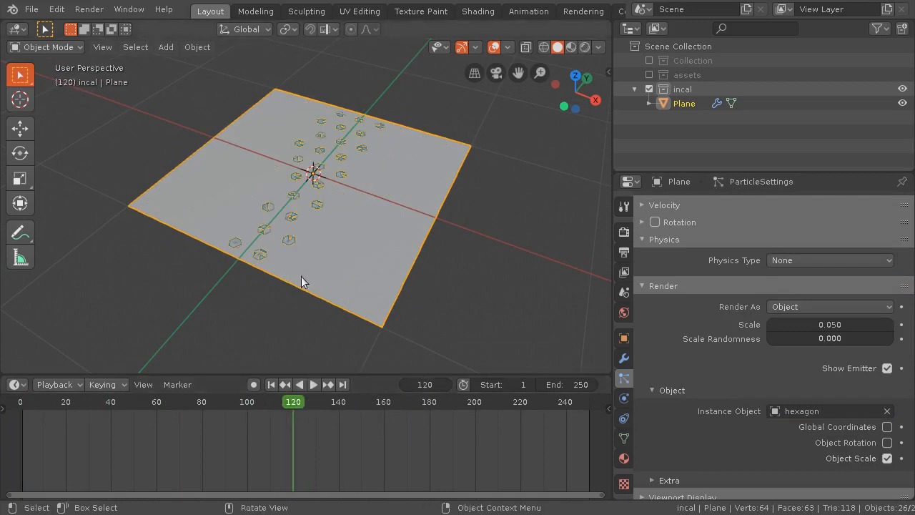
scroll(302, 279, up, 4)
scroll(303, 277, up, 3)
scroll(309, 266, down, 8)
middle_drag(313, 267, 285, 251)
scroll(759, 403, down, 4)
scroll(760, 403, up, 2)
scroll(759, 403, up, 7)
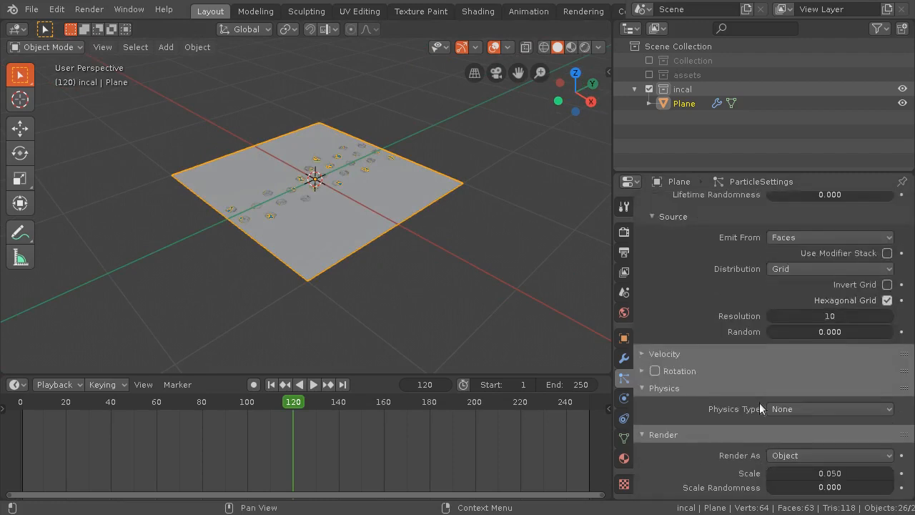
Move to frame 134 and enable Unborn and Dead in the particle render's Extra settings.
scroll(760, 404, down, 7)
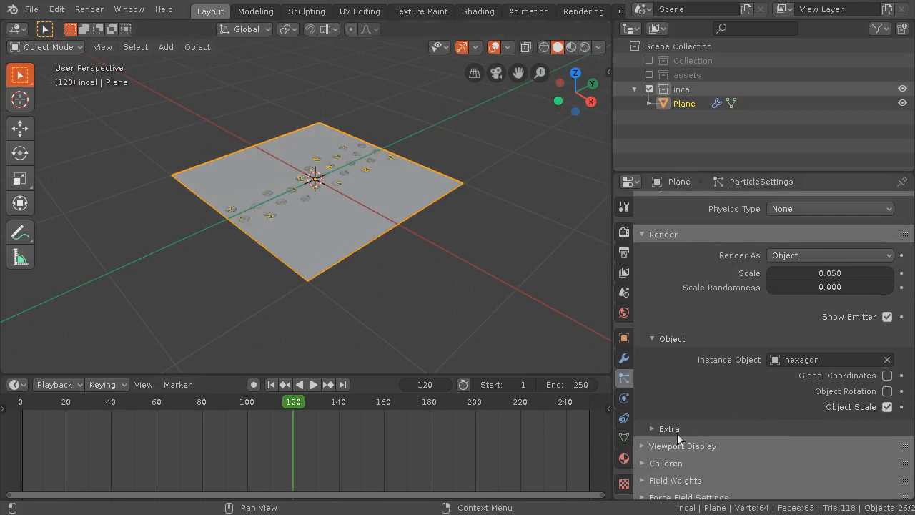
click(651, 429)
drag(290, 397, 324, 414)
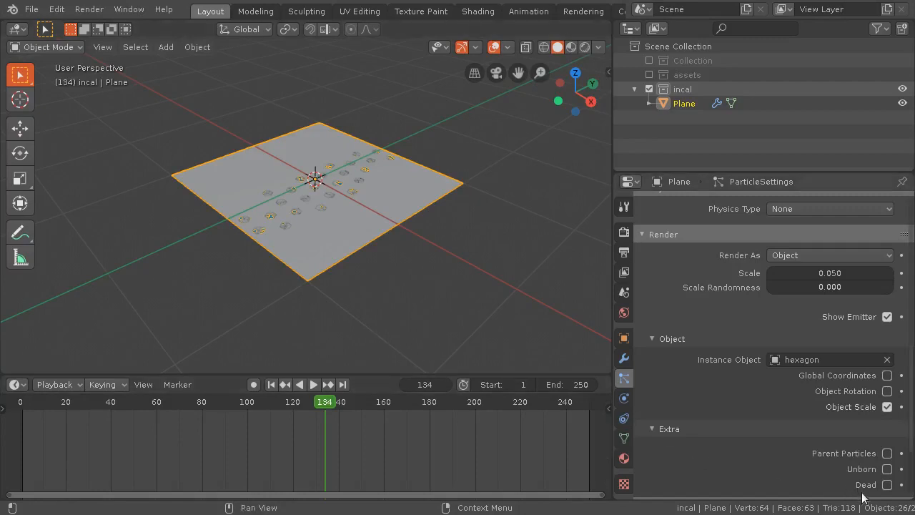
click(887, 470)
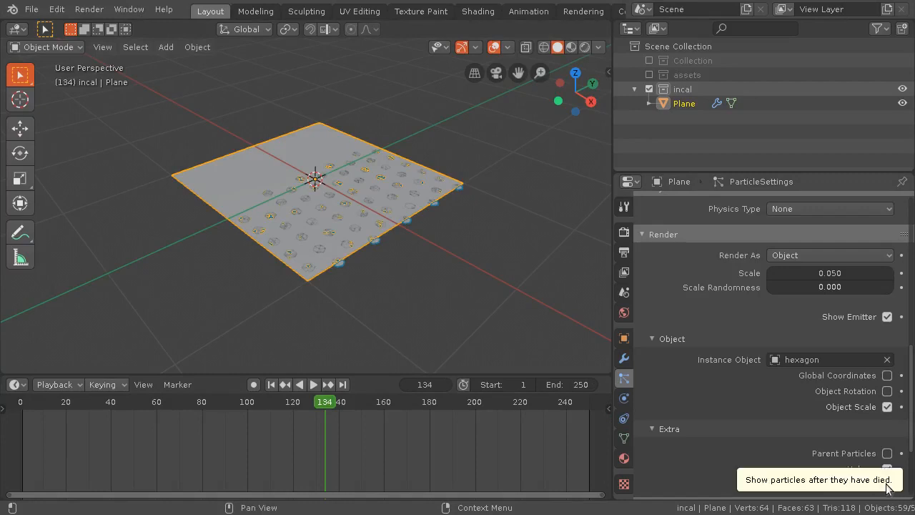
click(887, 487)
middle_drag(350, 237, 304, 185)
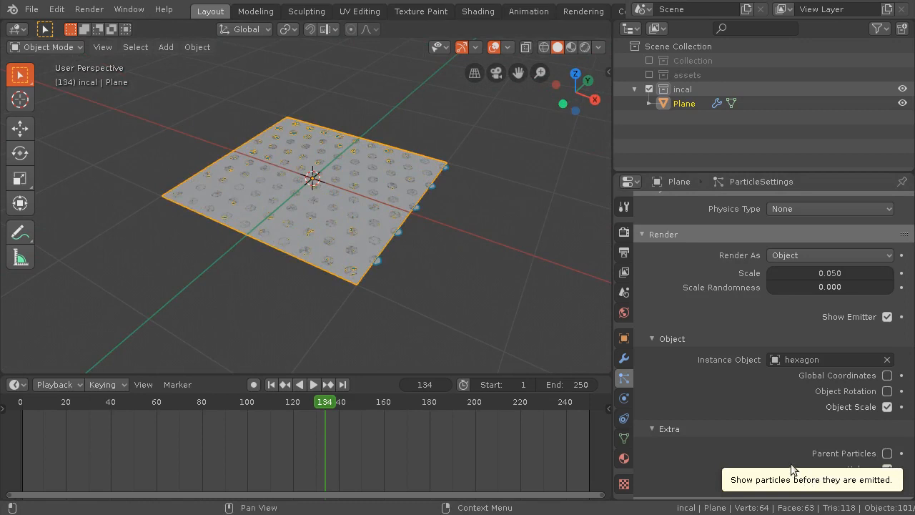
Scrub back to frame 11 and examine the hexagons across the plane up close and from farther away.
scroll(781, 445, up, 6)
scroll(787, 441, up, 7)
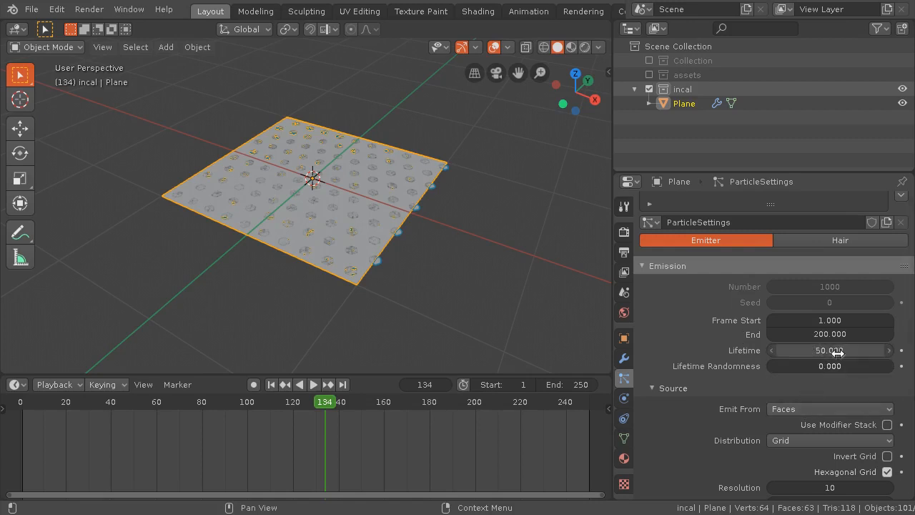
drag(327, 405, 46, 406)
key(space)
scroll(268, 230, up, 4)
scroll(284, 215, down, 2)
middle_drag(285, 219, 317, 255)
scroll(347, 252, up, 3)
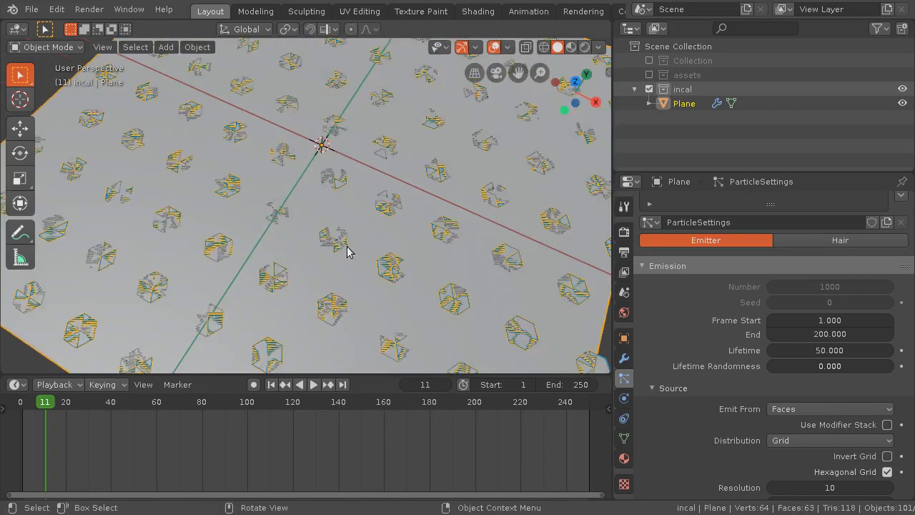
scroll(348, 252, down, 3)
mouse_move(340, 285)
middle_down()
mouse_move(342, 255)
mouse_move(333, 277)
middle_up()
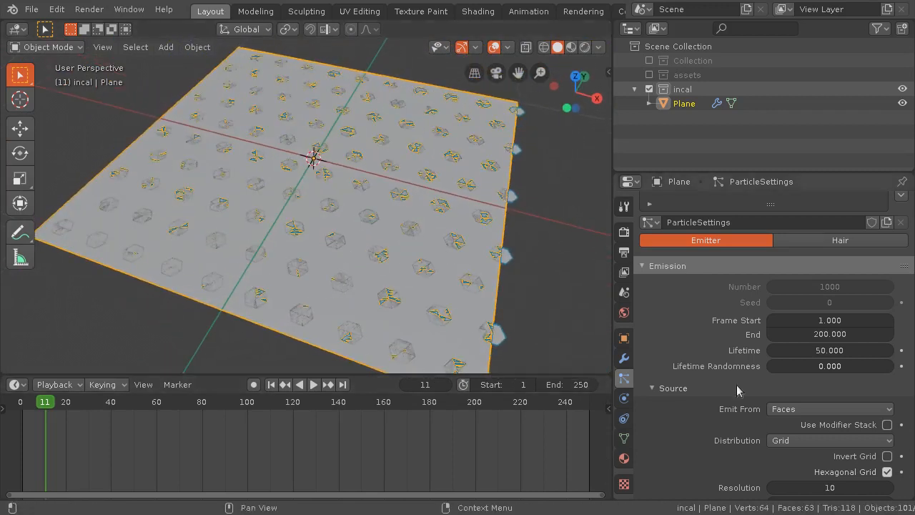
Set the hexagonal grid's resolution to 18 and check the hexagon spacing in top orthographic and perspective views.
scroll(776, 406, down, 3)
drag(881, 402, 902, 402)
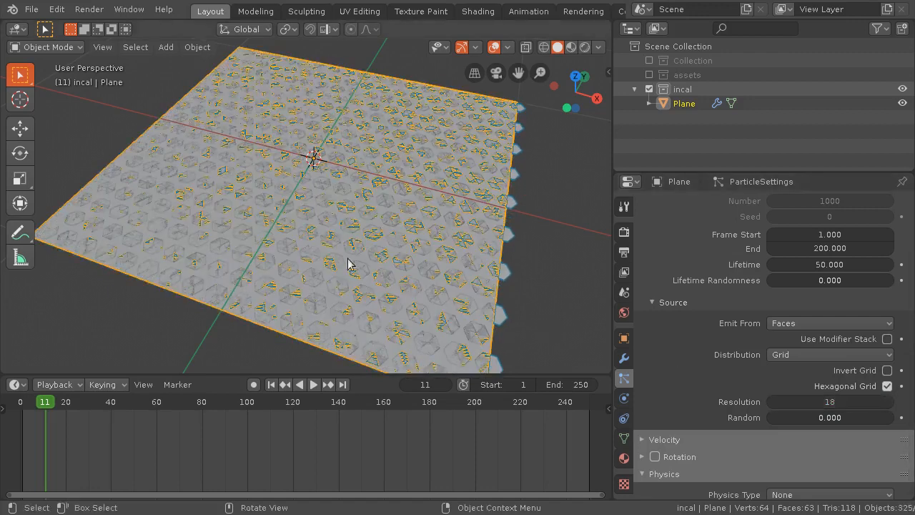
middle_drag(308, 219, 329, 208)
scroll(351, 284, up, 3)
scroll(353, 288, down, 3)
middle_drag(338, 295, 340, 244)
scroll(281, 226, up, 8)
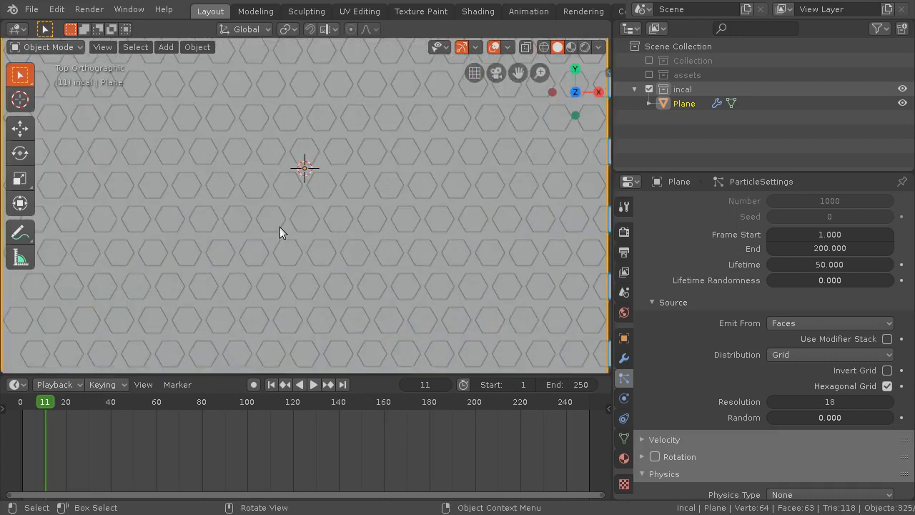
scroll(286, 223, down, 8)
scroll(276, 184, up, 7)
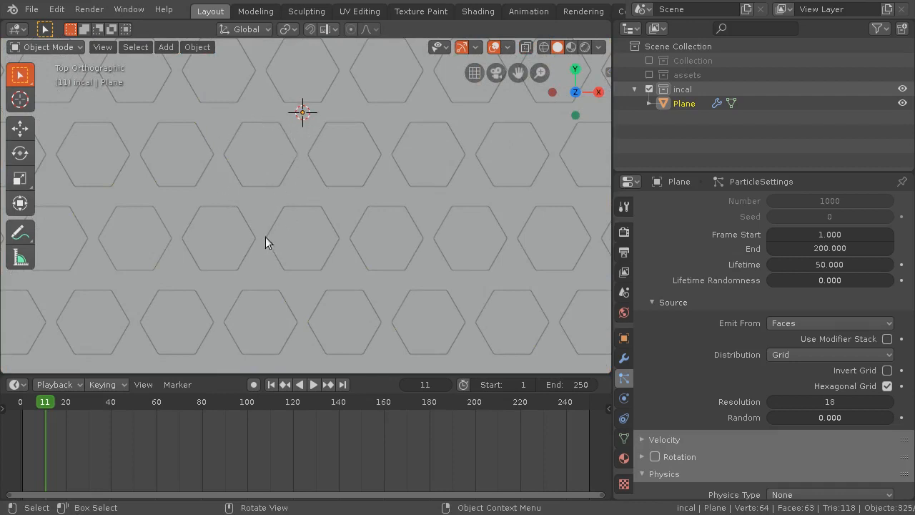
scroll(256, 229, down, 6)
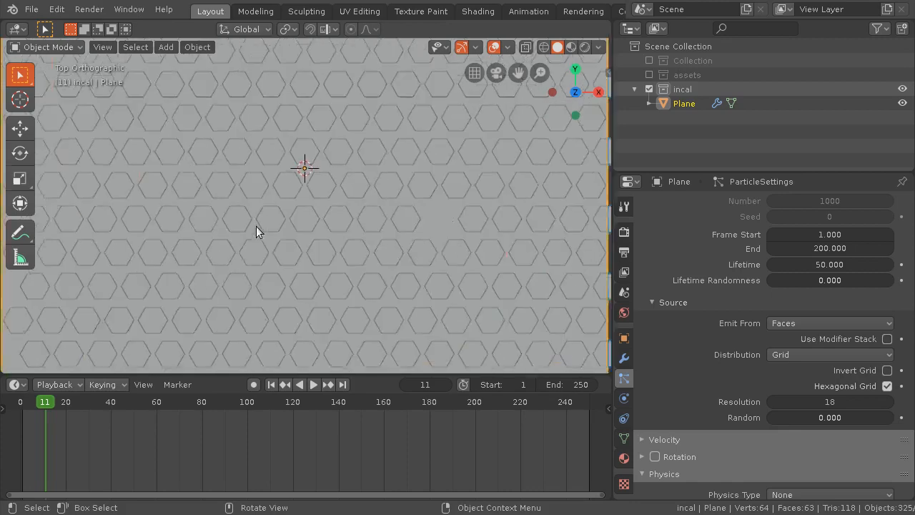
middle_drag(306, 261, 360, 239)
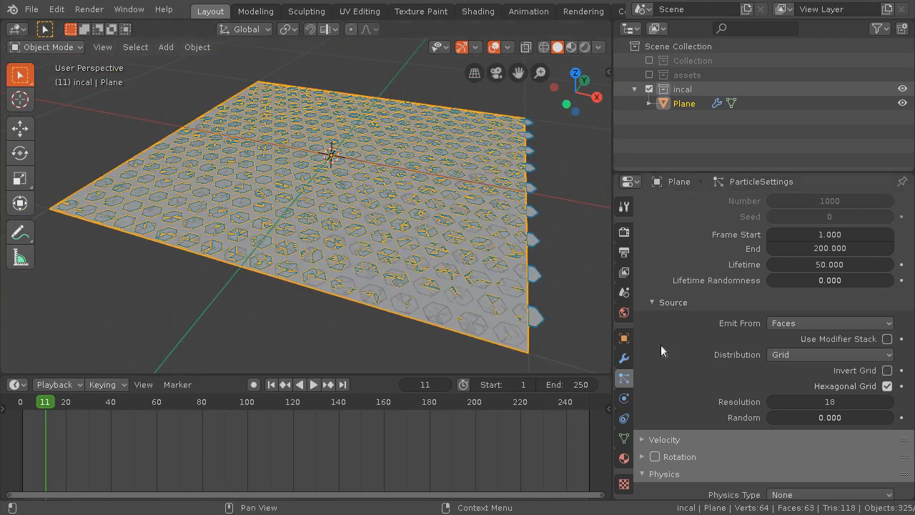
Turn off Show Emitter in the particle system's Render settings.
scroll(690, 370, down, 7)
scroll(697, 372, down, 3)
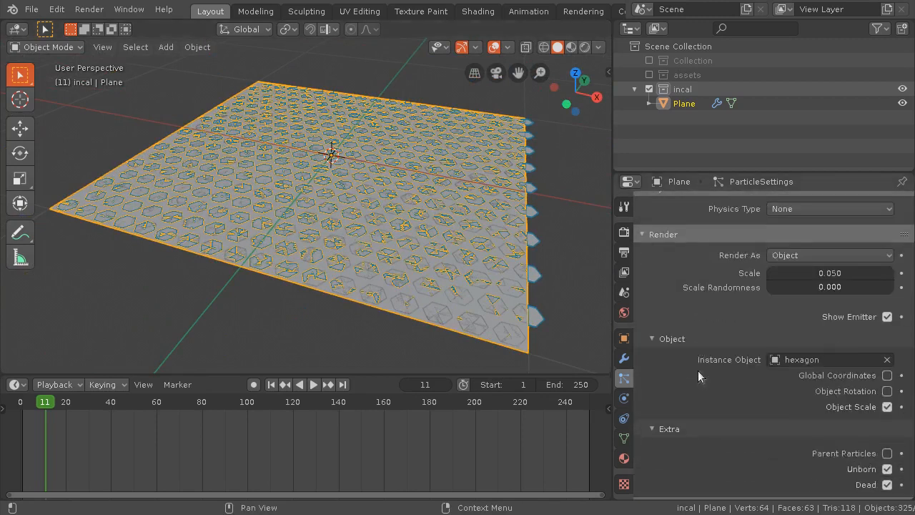
scroll(698, 372, down, 2)
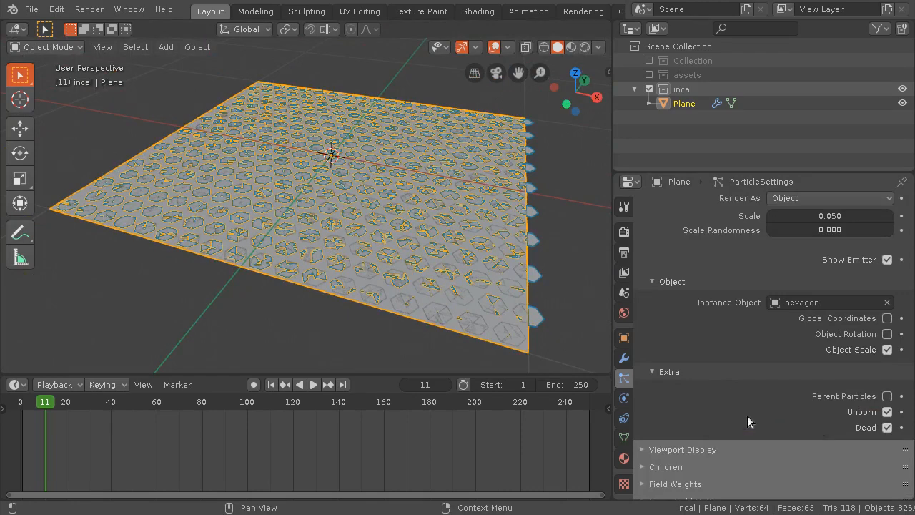
middle_drag(309, 209, 305, 231)
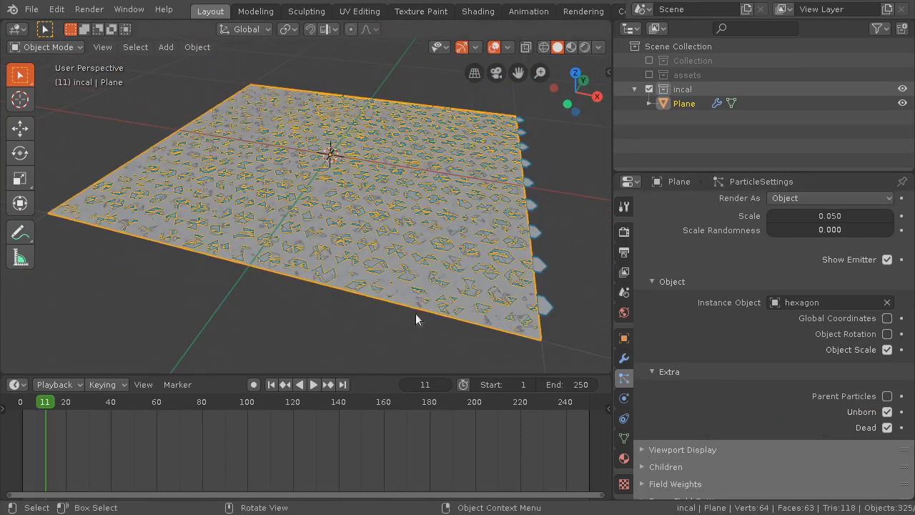
click(887, 260)
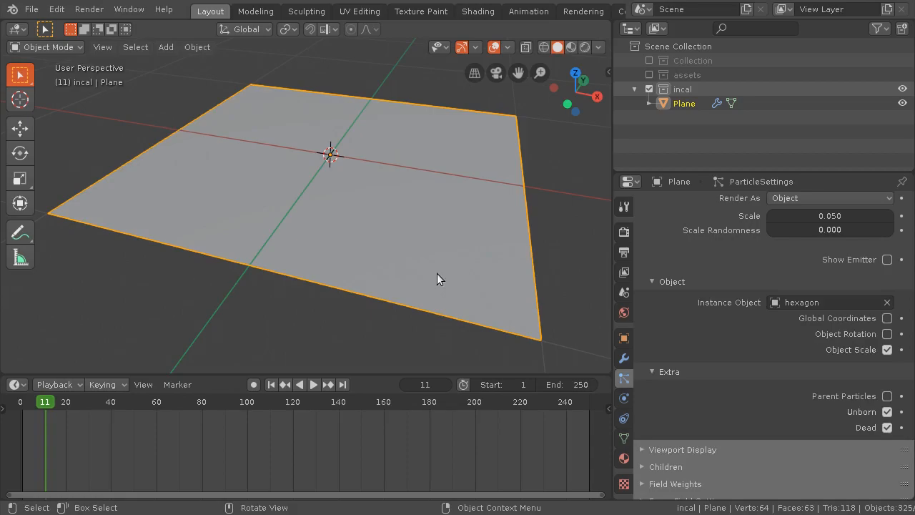
Switch the plane into Edit Mode and back to Object Mode twice to refresh the hexagons in the viewport.
key(Tab)
key(Tab)
middle_drag(404, 239, 350, 264)
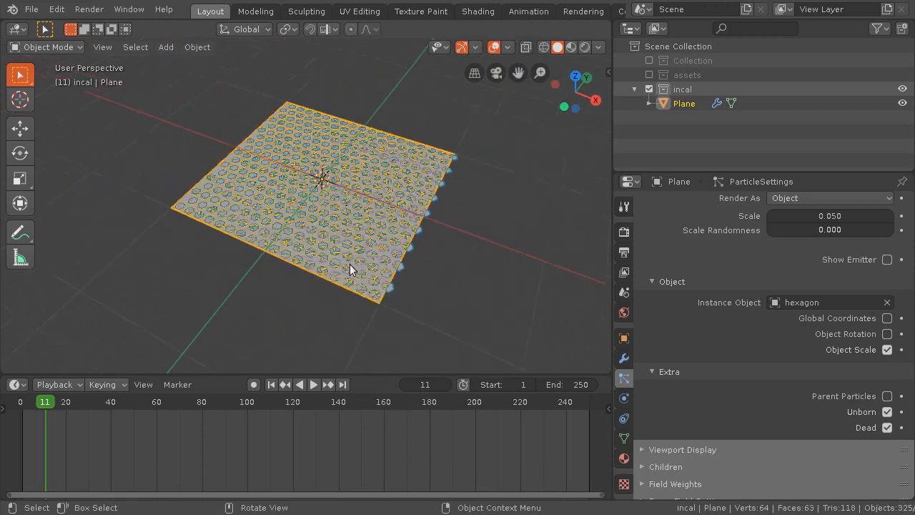
click(43, 47)
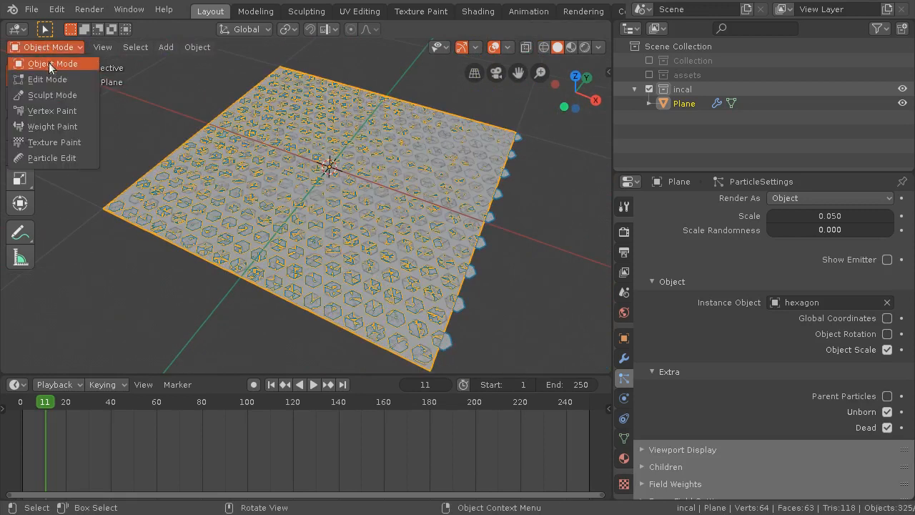
click(58, 79)
click(61, 49)
click(60, 65)
middle_drag(361, 236, 353, 261)
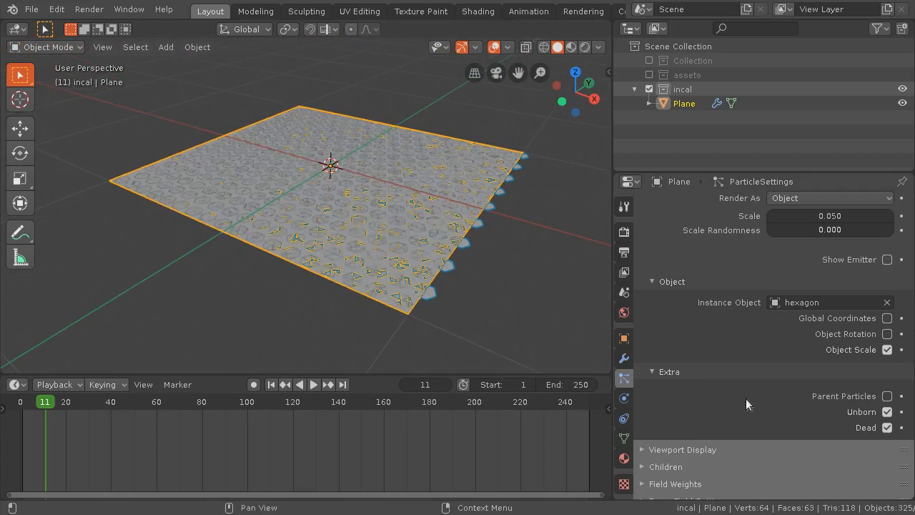
Turn off Show Emitter in the particle Viewport Display settings and refresh the plane by entering and leaving Edit Mode.
scroll(767, 386, down, 2)
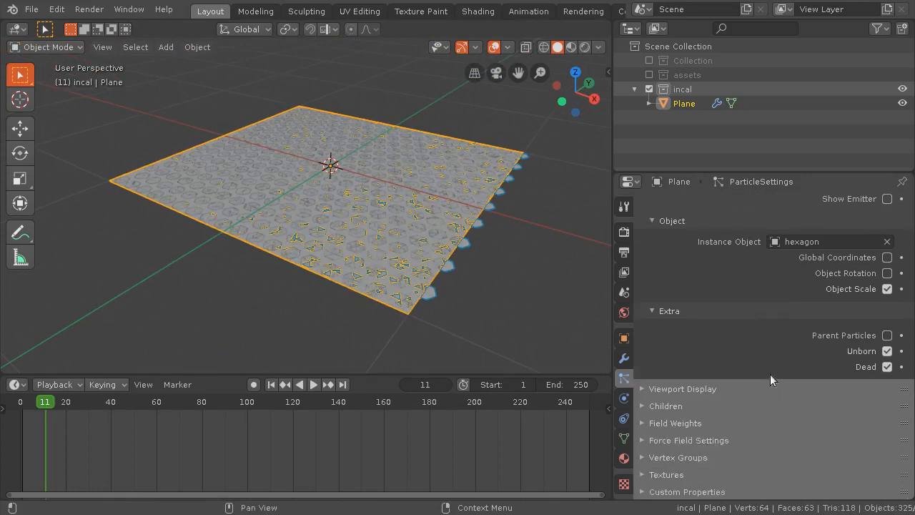
click(645, 389)
scroll(739, 327, down, 3)
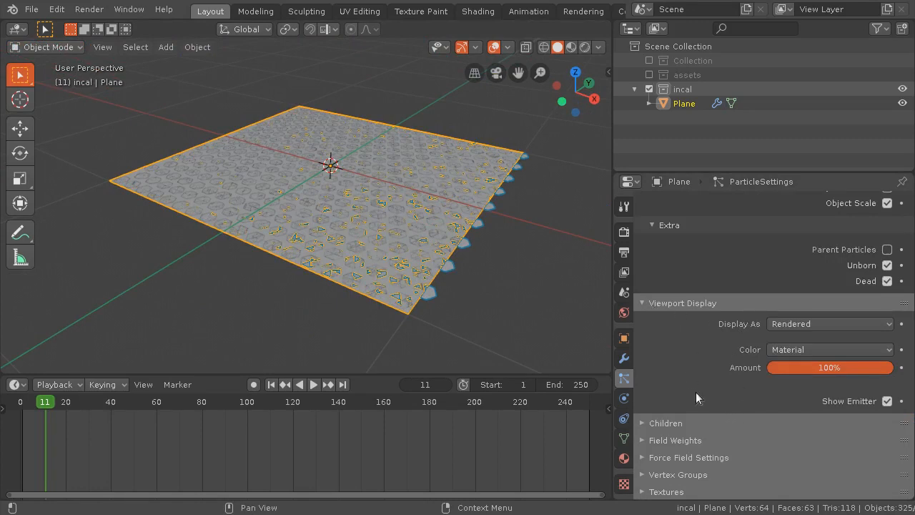
click(888, 401)
key(Tab)
key(Tab)
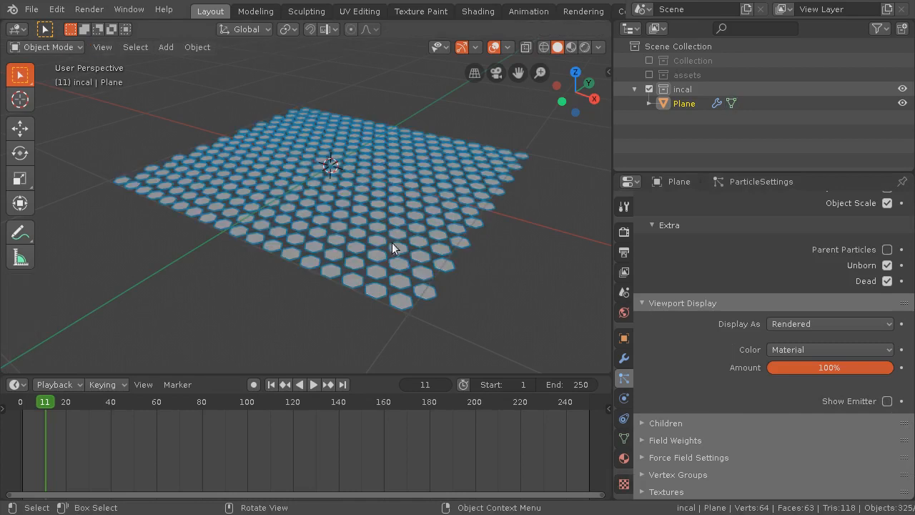
click(57, 47)
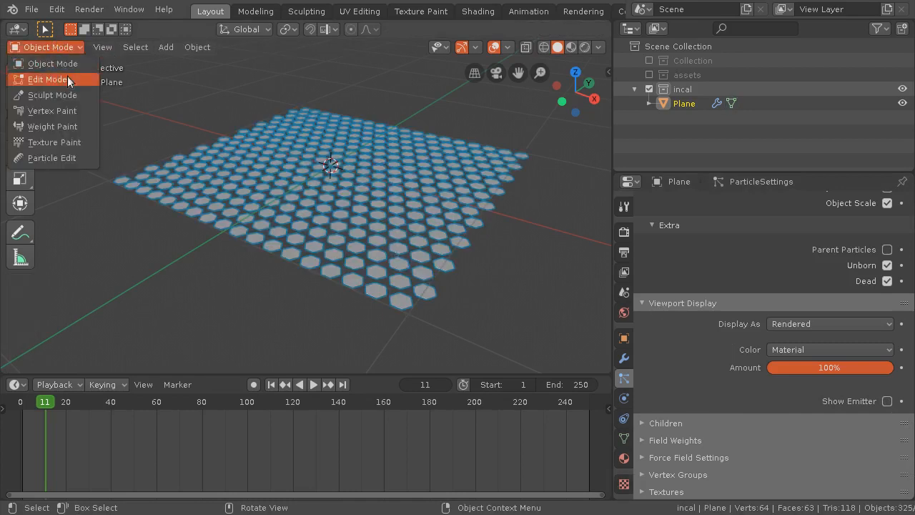
Rename the emitter plane in the incal collection to "emit".
middle_drag(189, 95, 262, 214)
key(KP_7)
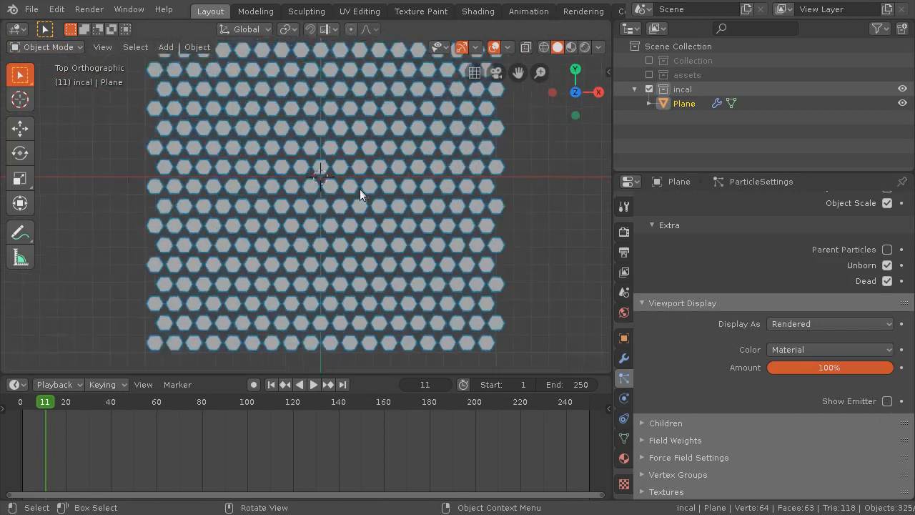
shift+middle_drag(362, 188, 392, 234)
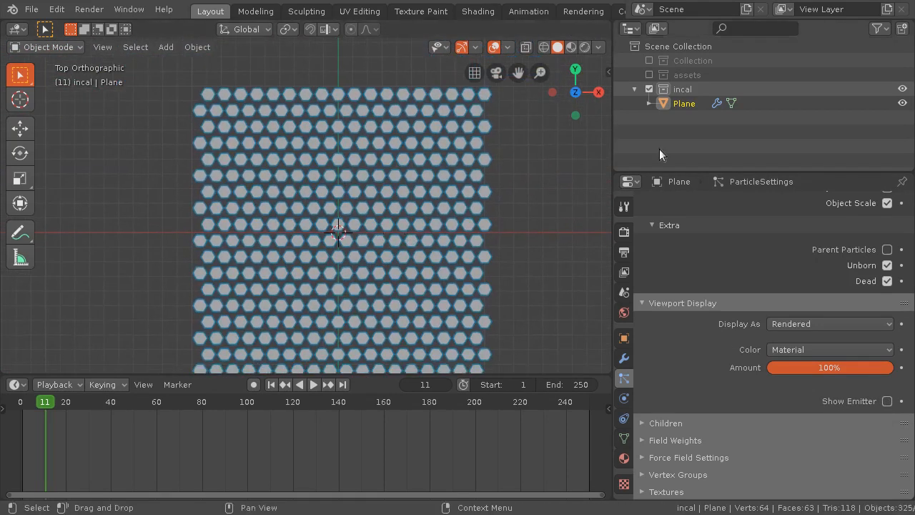
middle_drag(315, 234, 341, 178)
double_click(693, 103)
text(e)
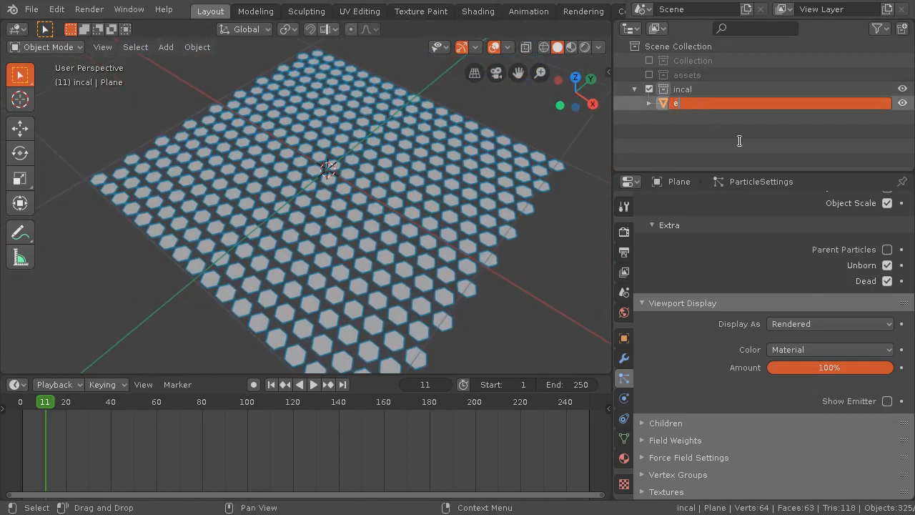
text(mit)
key(Return)
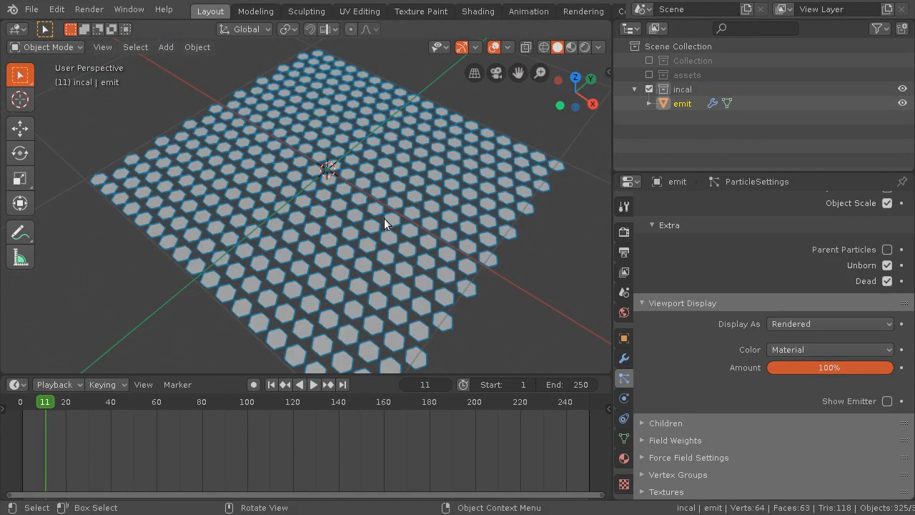
Switch the emit plane into Edit Mode and back to Object Mode three times.
click(60, 48)
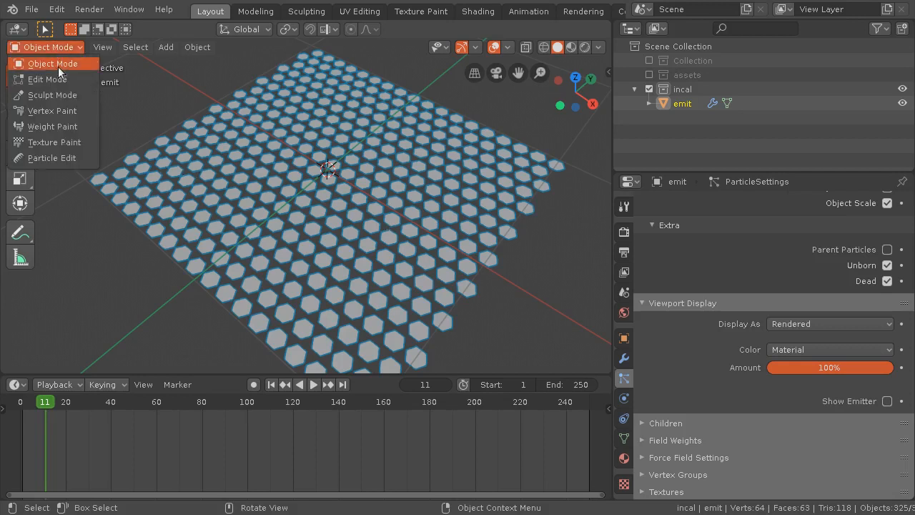
click(40, 63)
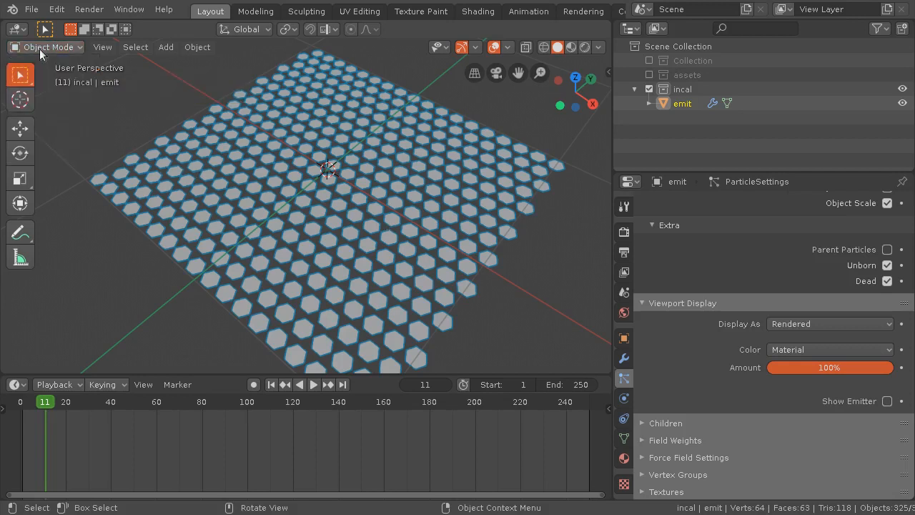
click(39, 49)
click(43, 79)
click(41, 47)
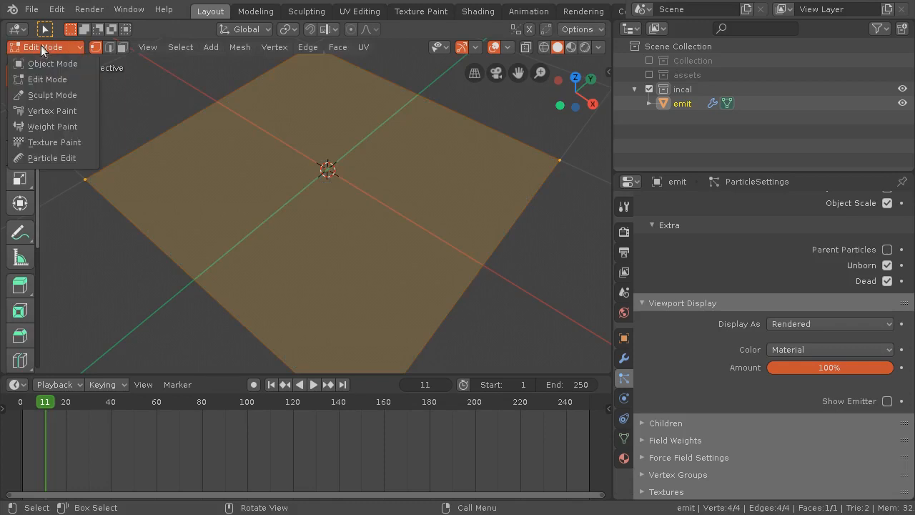
click(52, 64)
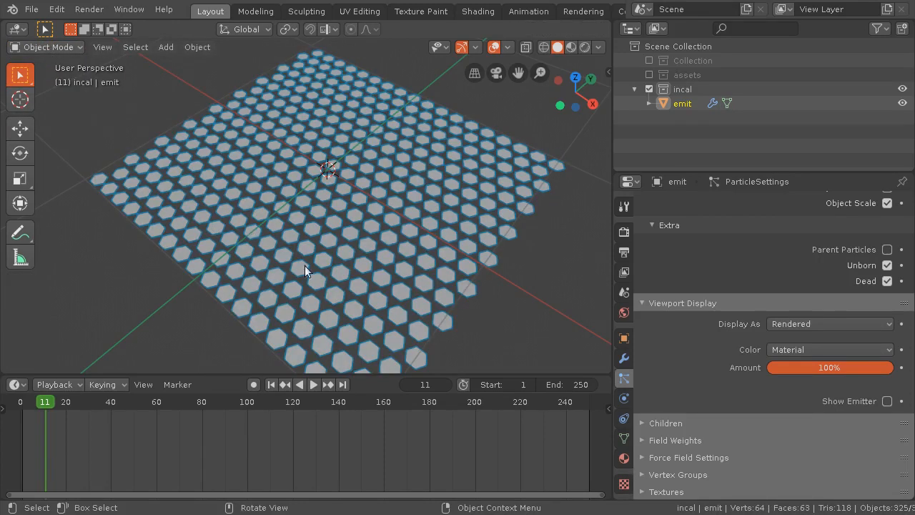
key(Tab)
key(Tab)
key(Tab)
key(Tab)
Enable the assets collection, exclude the incal collection, and open the hexagon in Edit Mode from the top view.
click(649, 74)
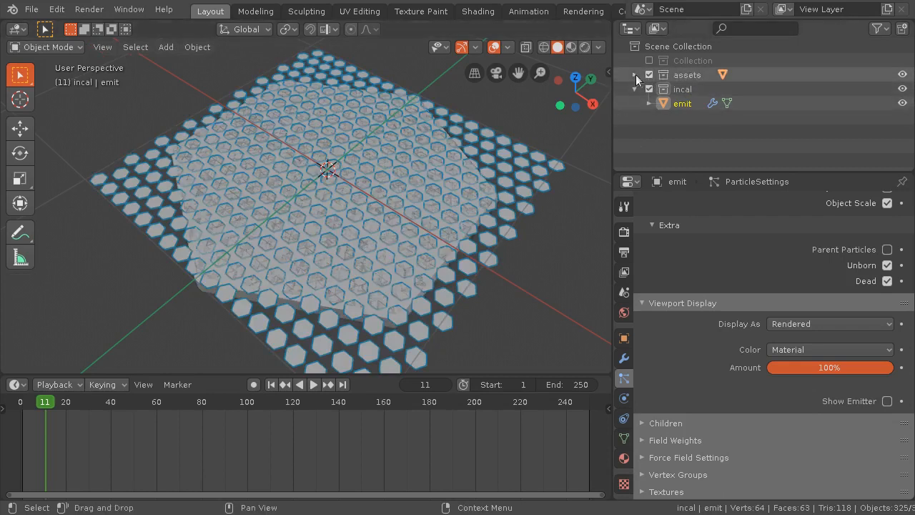
click(649, 89)
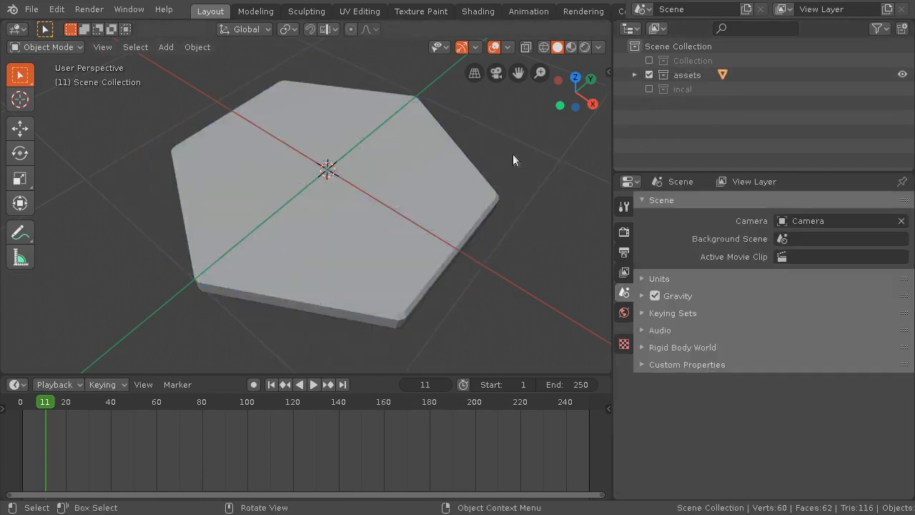
key(KP_7)
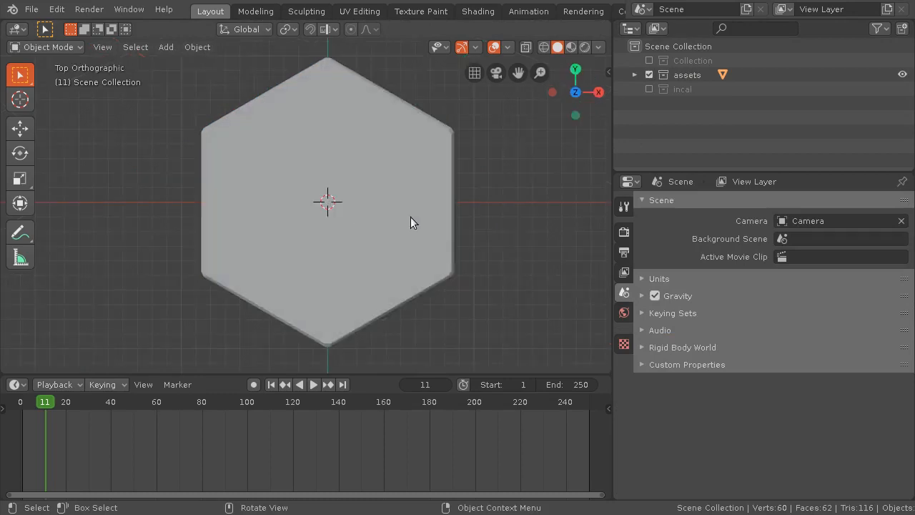
click(426, 175)
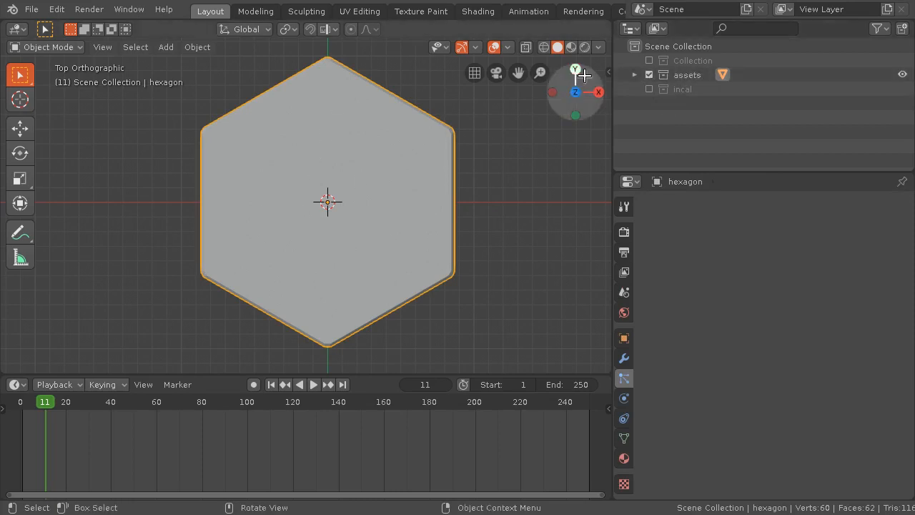
click(635, 74)
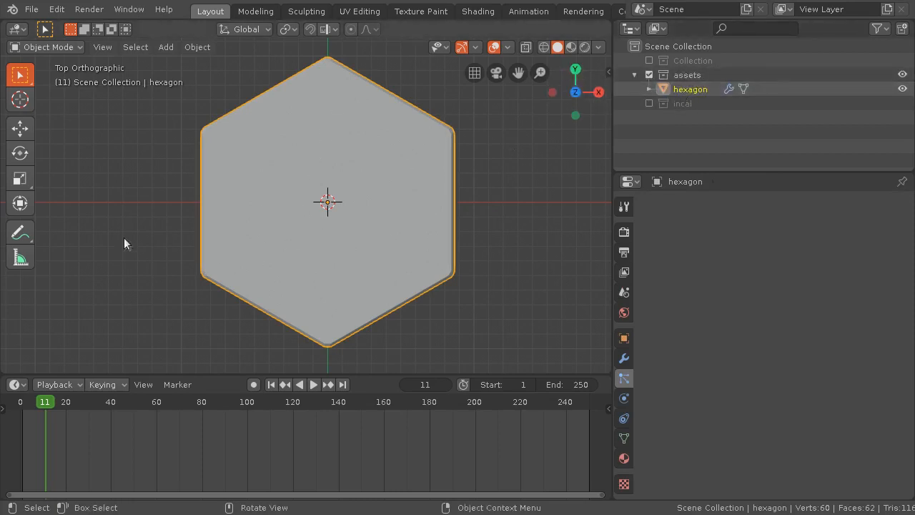
click(46, 46)
click(58, 78)
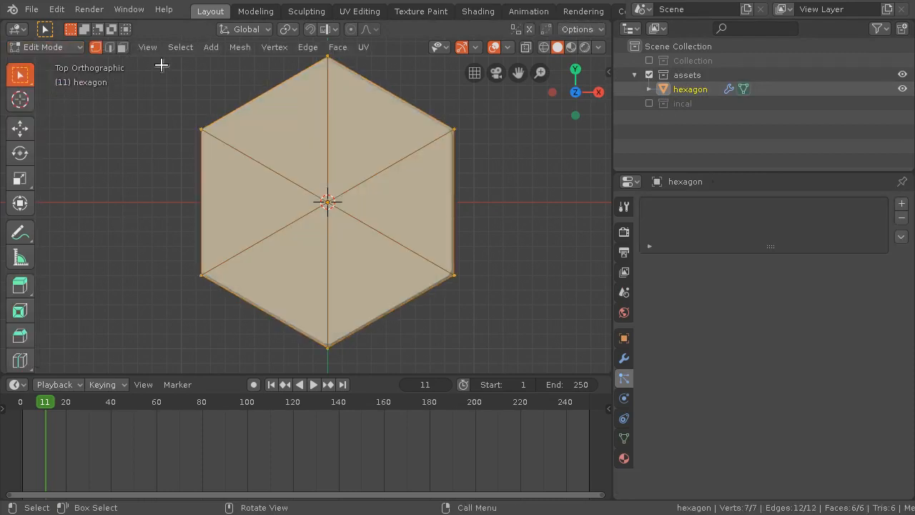
Clear the selection of the hexagon mesh and select all of its geometry again.
click(146, 47)
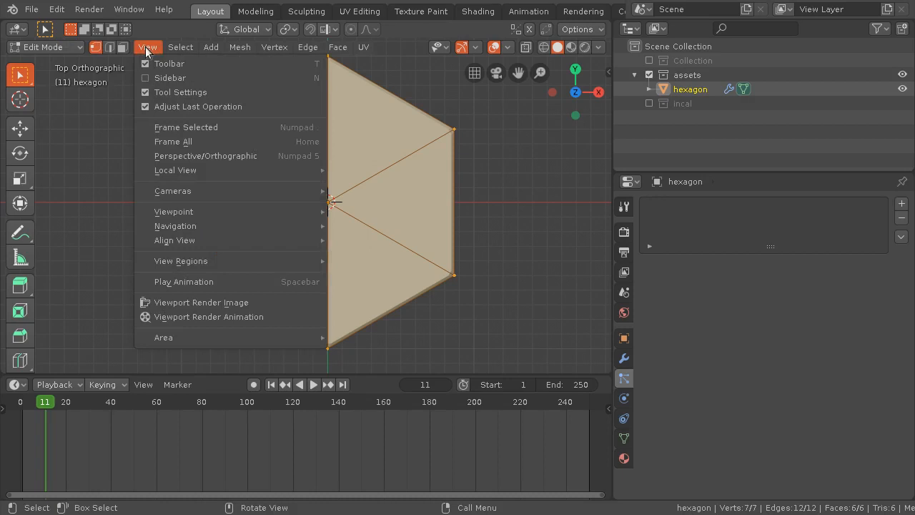
mouse_move(188, 47)
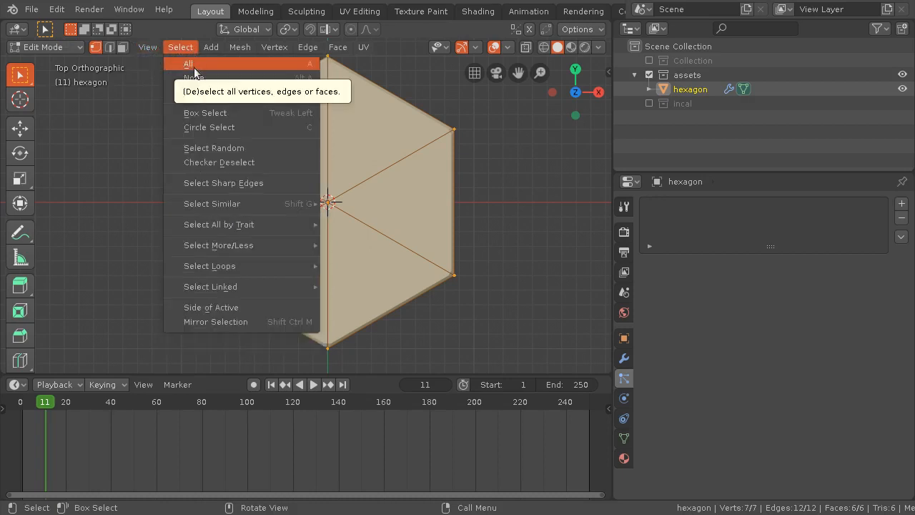
click(192, 64)
click(180, 48)
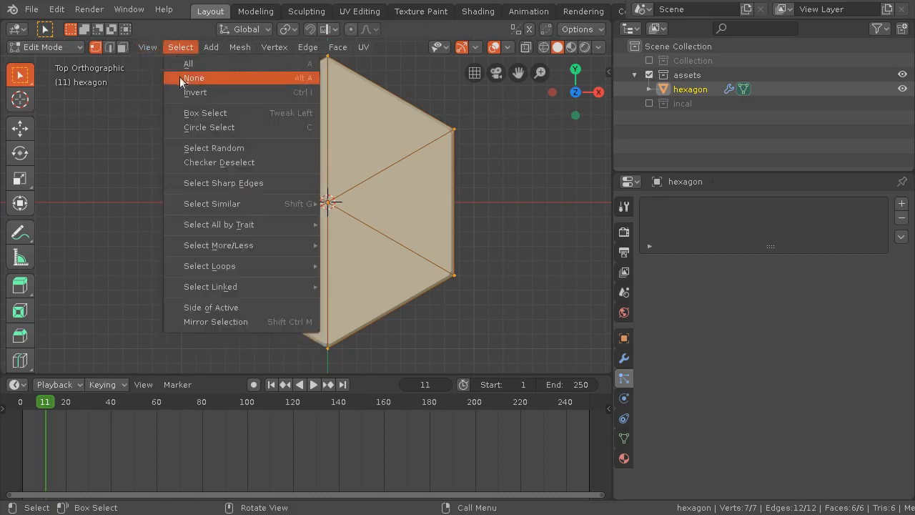
click(180, 76)
click(180, 48)
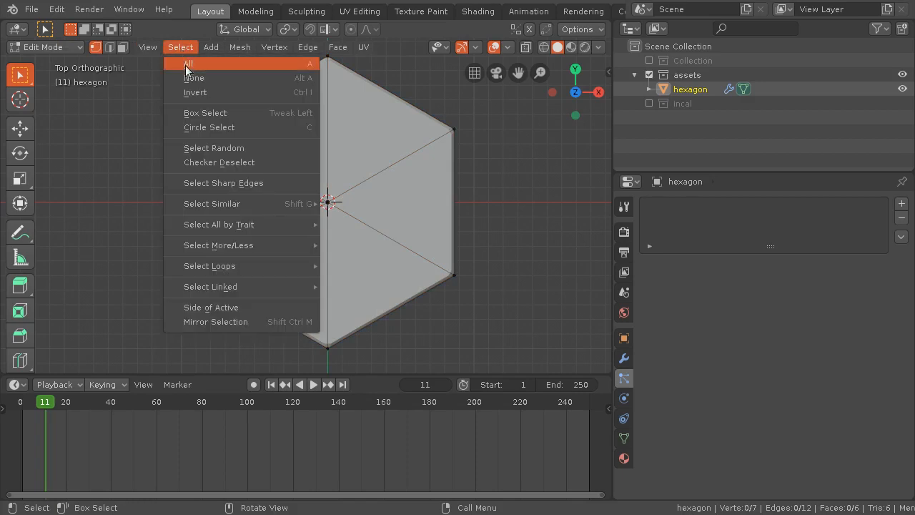
click(185, 65)
Try rotating the whole hexagon mesh freehand in the top view, and undo the rotation.
scroll(358, 176, down, 1)
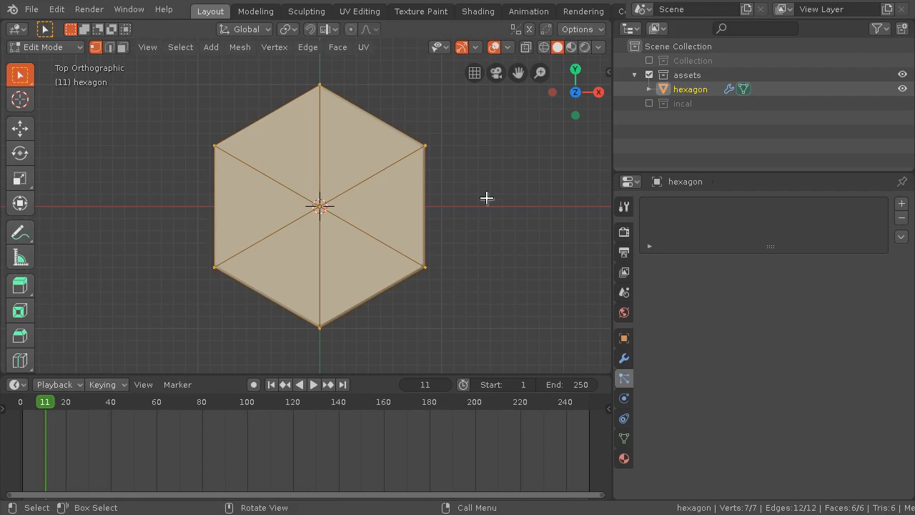
key(r)
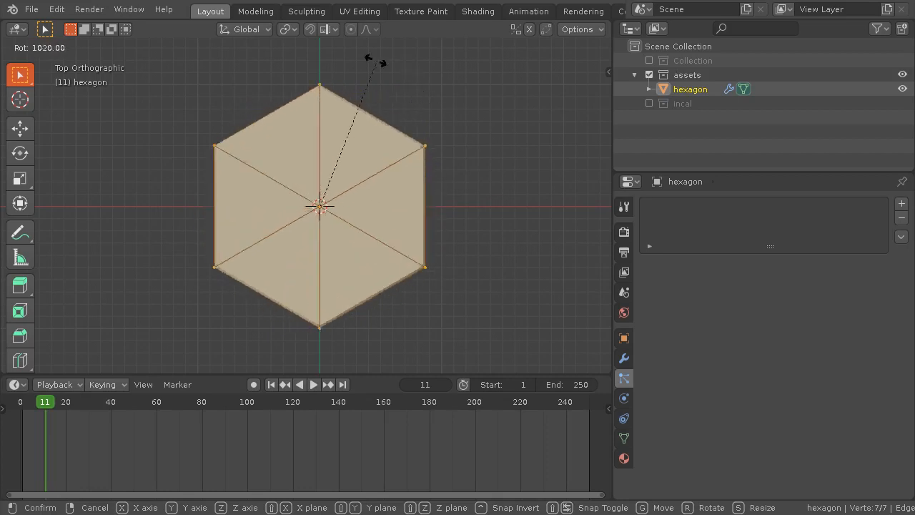
click(212, 146)
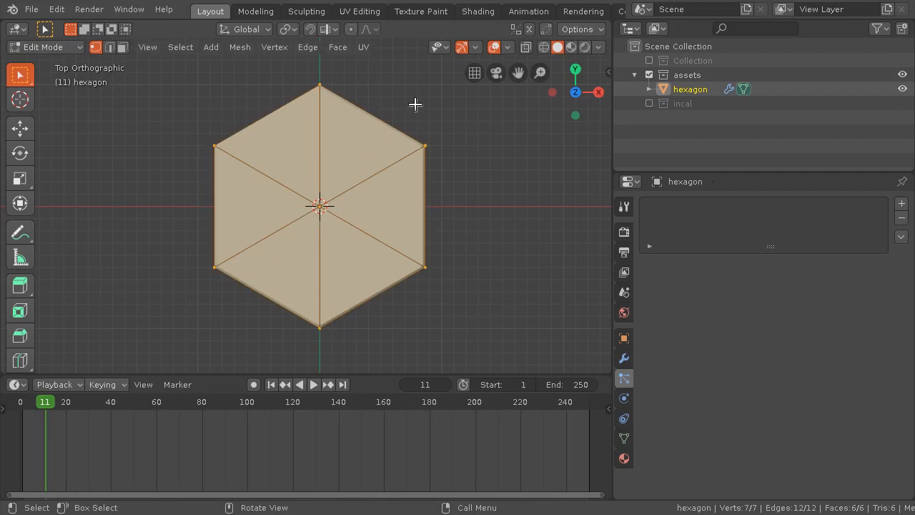
key(r)
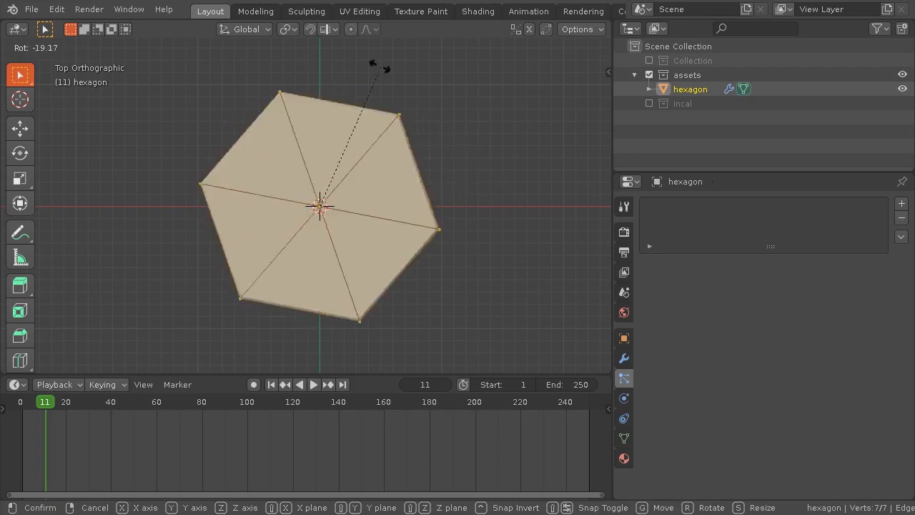
click(450, 118)
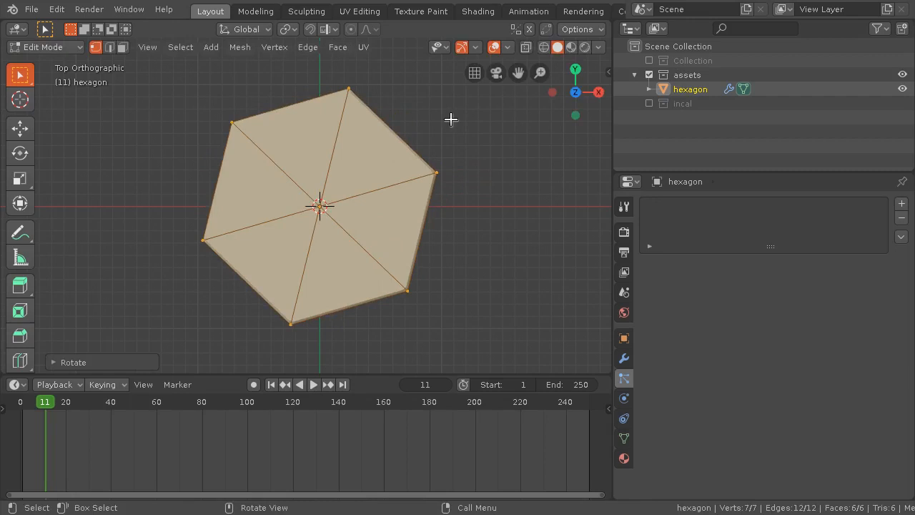
key(ctrl)
key(ctrl+z)
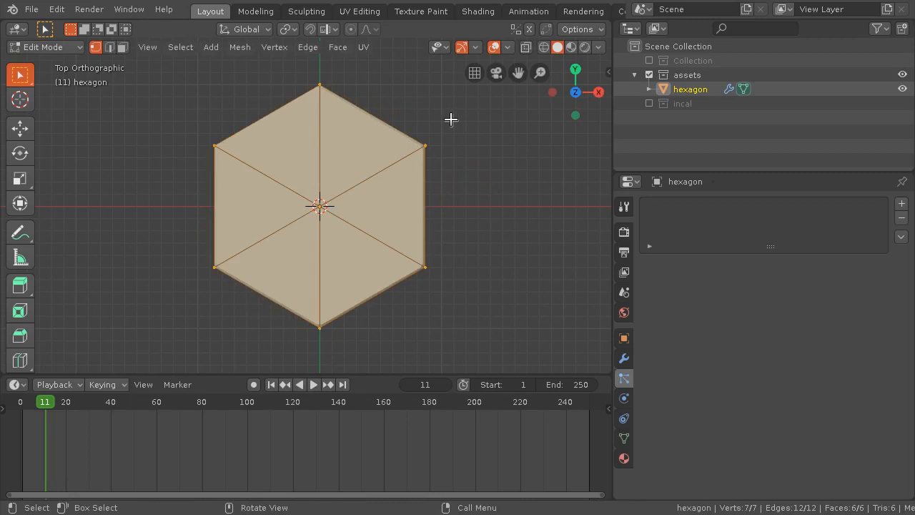
Rotate the hexagon mesh until two opposite corners lie on the X axis, and return to Object Mode.
key(r)
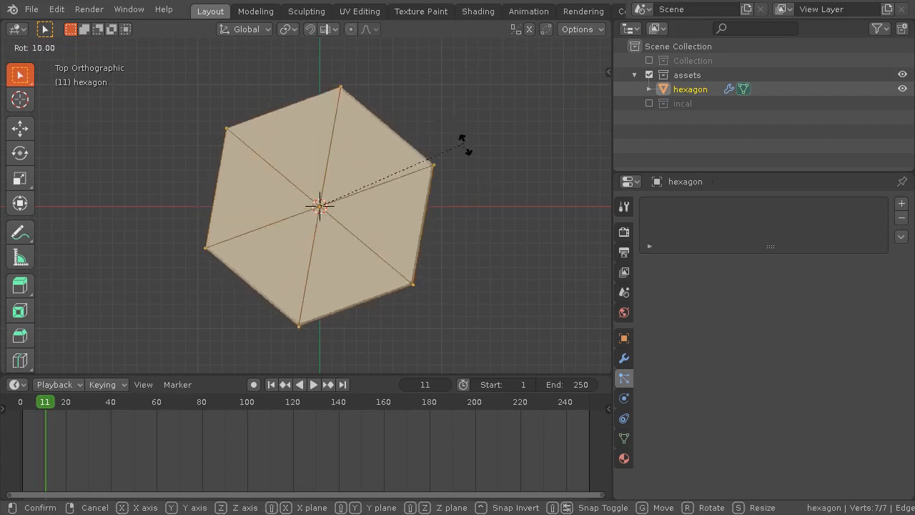
click(479, 190)
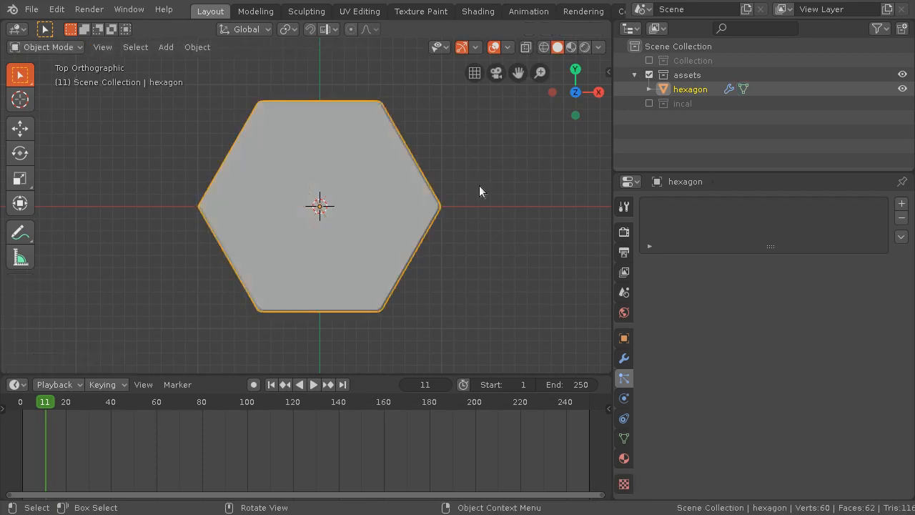
middle_drag(309, 274, 286, 205)
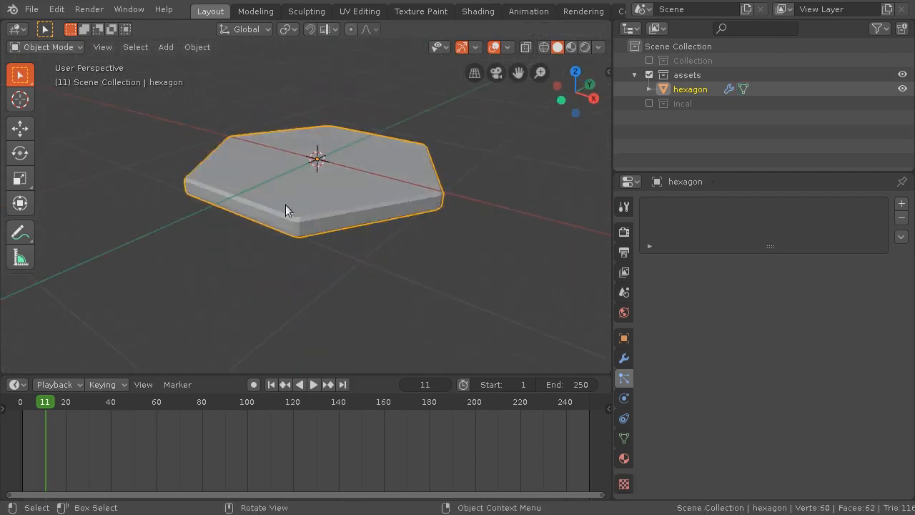
Exclude the assets collection, enable the incal collection, and examine the hexagons' orientation and spacing in the grid from the top.
click(650, 76)
click(650, 89)
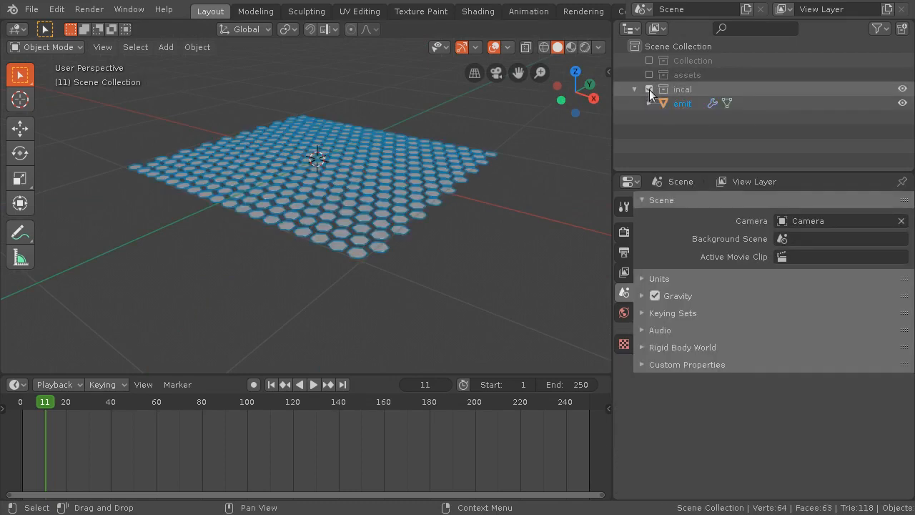
key(KP_7)
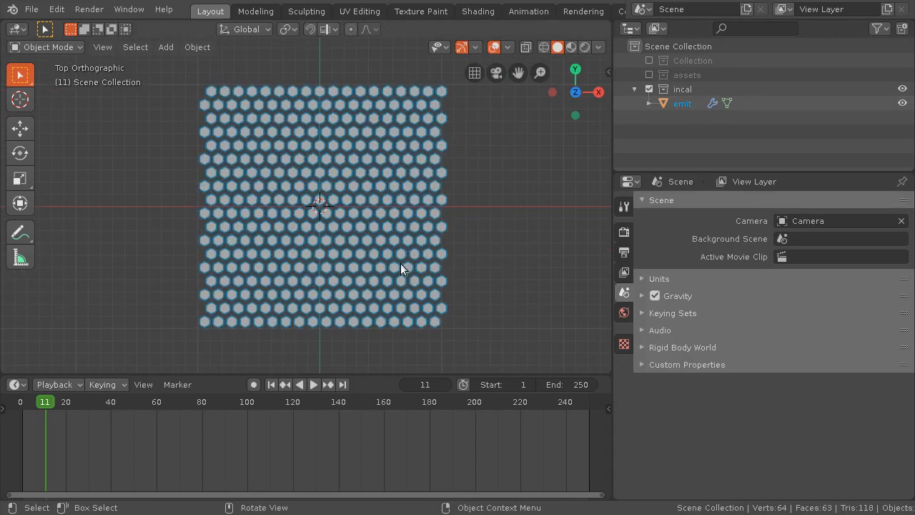
scroll(472, 261, up, 5)
scroll(471, 257, up, 6)
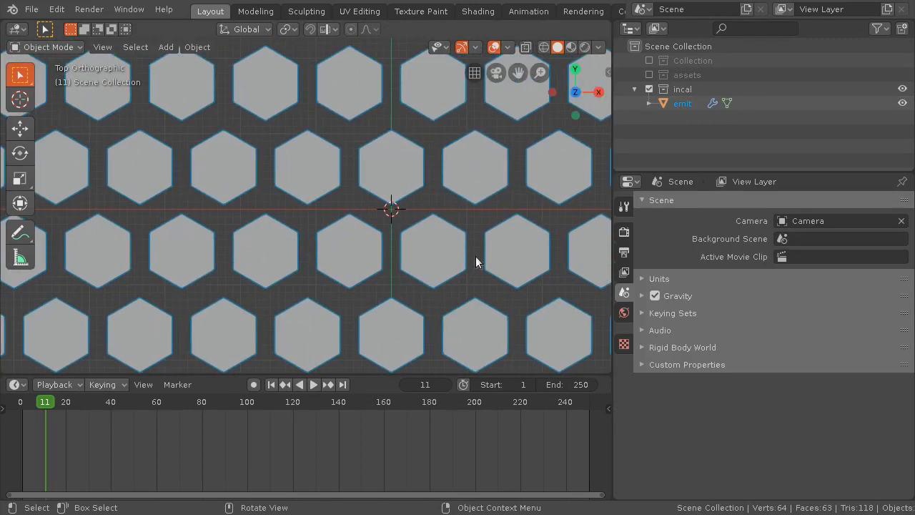
scroll(471, 256, down, 10)
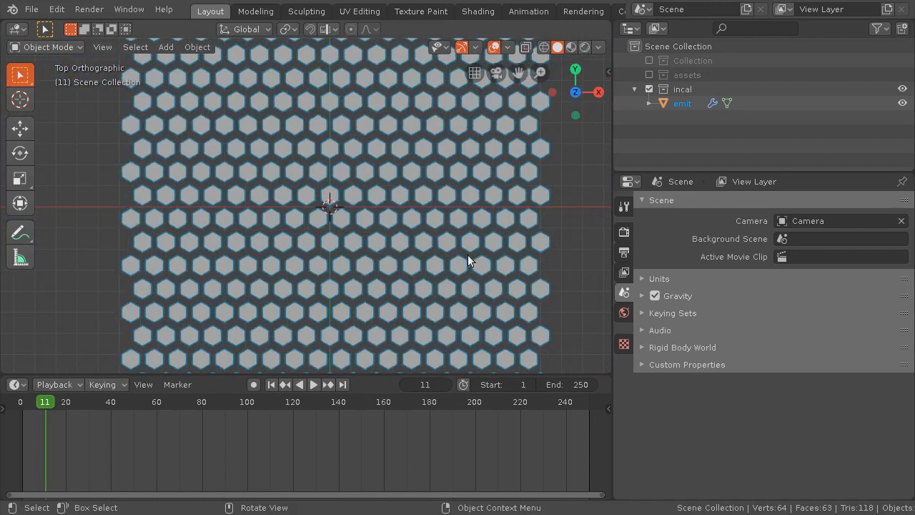
scroll(468, 255, up, 7)
scroll(457, 257, down, 6)
scroll(445, 258, up, 8)
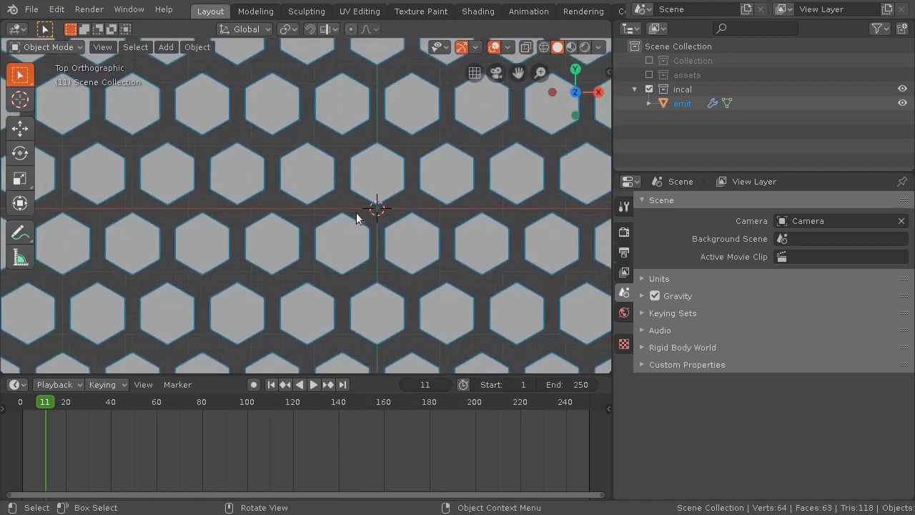
scroll(409, 219, down, 5)
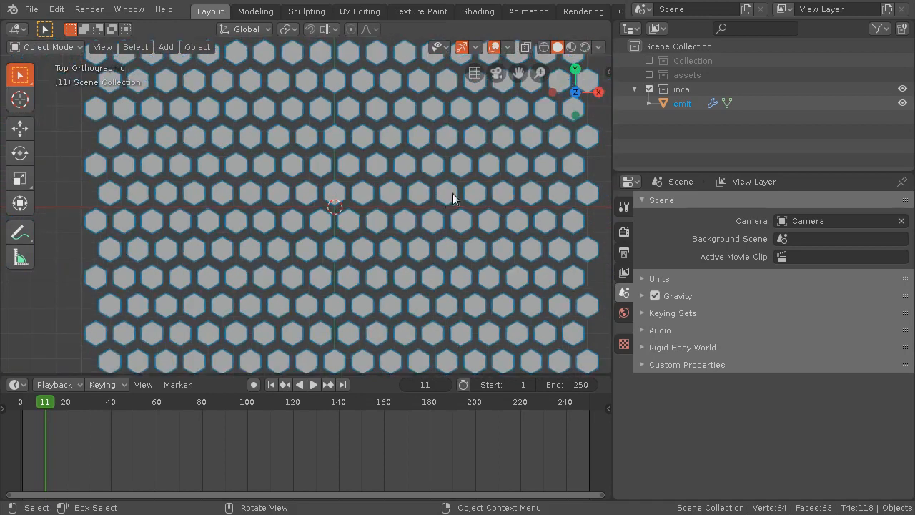
Select the emit object and review its particle system's grid resolution and render scale, checking the whole hexagon grid from the top.
click(678, 105)
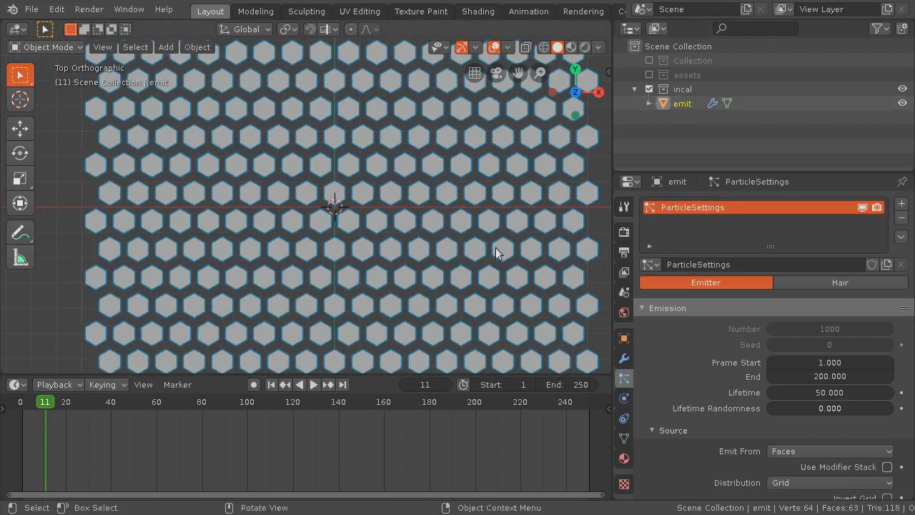
scroll(702, 406, down, 1)
scroll(699, 403, down, 3)
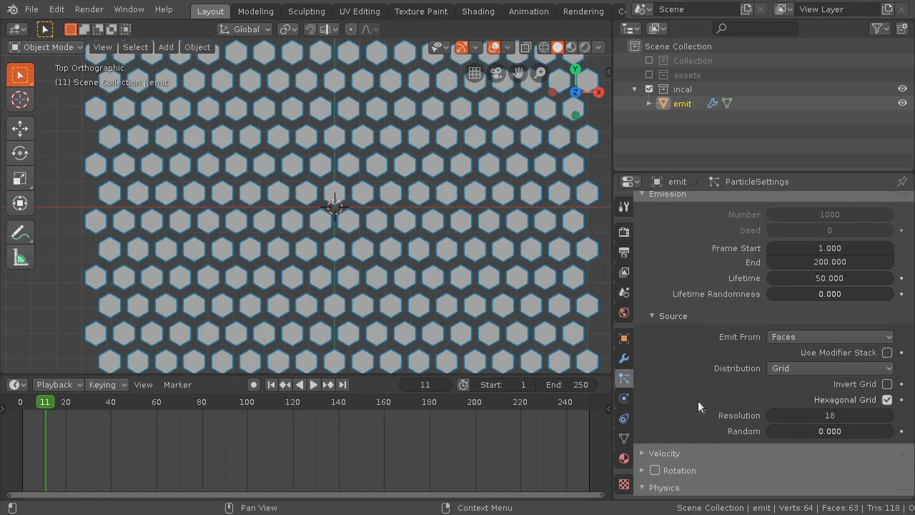
scroll(698, 402, down, 1)
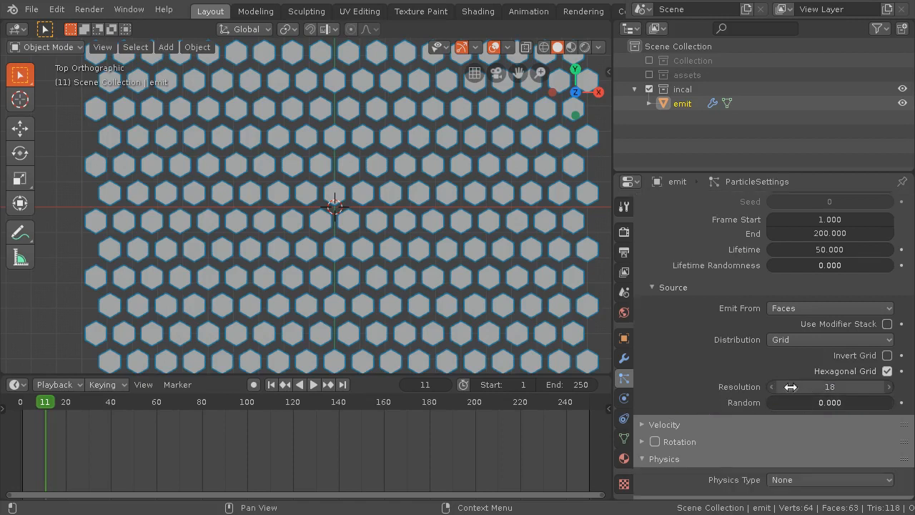
mouse_move(795, 387)
mouse_down()
mouse_move(823, 387)
mouse_move(808, 387)
mouse_up()
scroll(722, 356, down, 5)
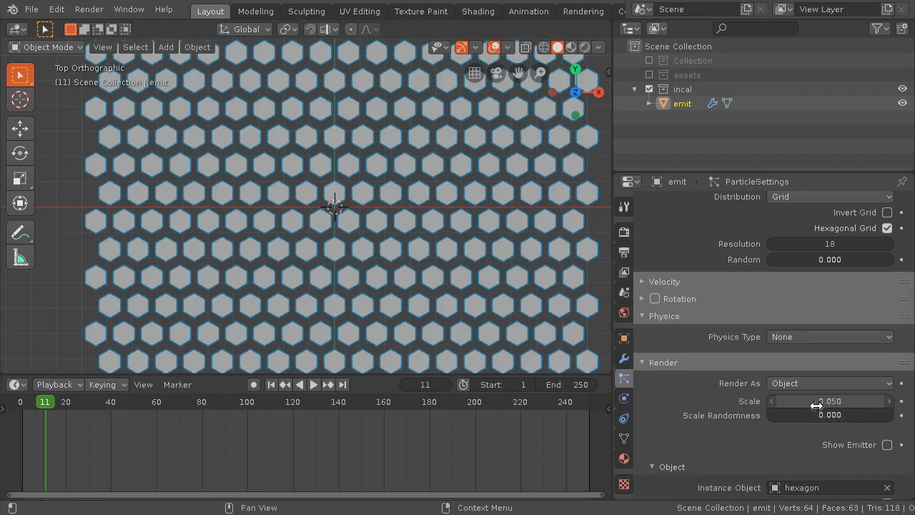
mouse_move(849, 403)
mouse_down()
mouse_move(858, 403)
mouse_move(841, 404)
mouse_move(849, 403)
mouse_up()
scroll(425, 294, down, 4)
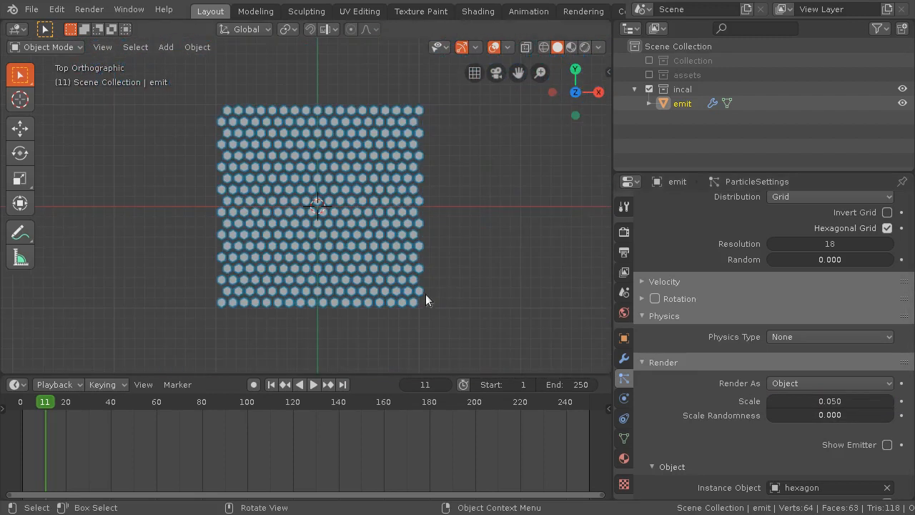
Scale the emit plane up uniformly with the Scale tool to spread the hexagon instances over a wider area.
middle_drag(351, 322, 319, 236)
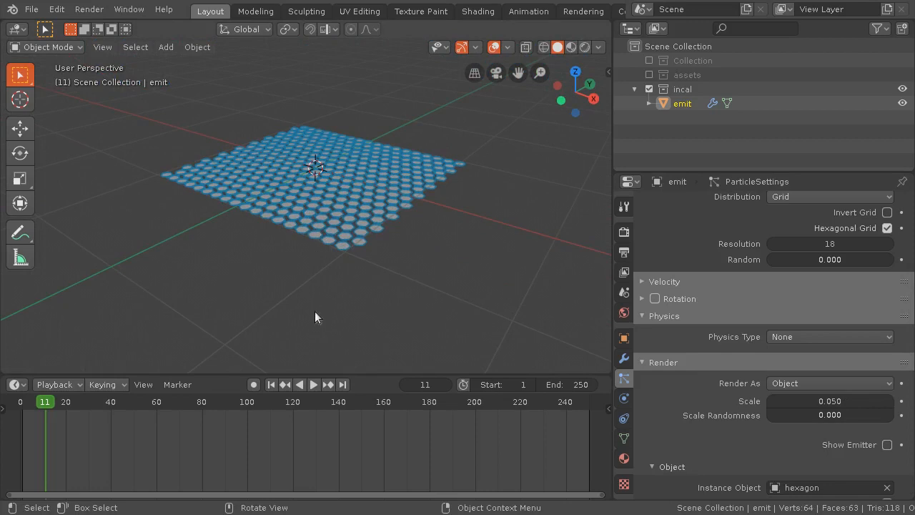
click(22, 179)
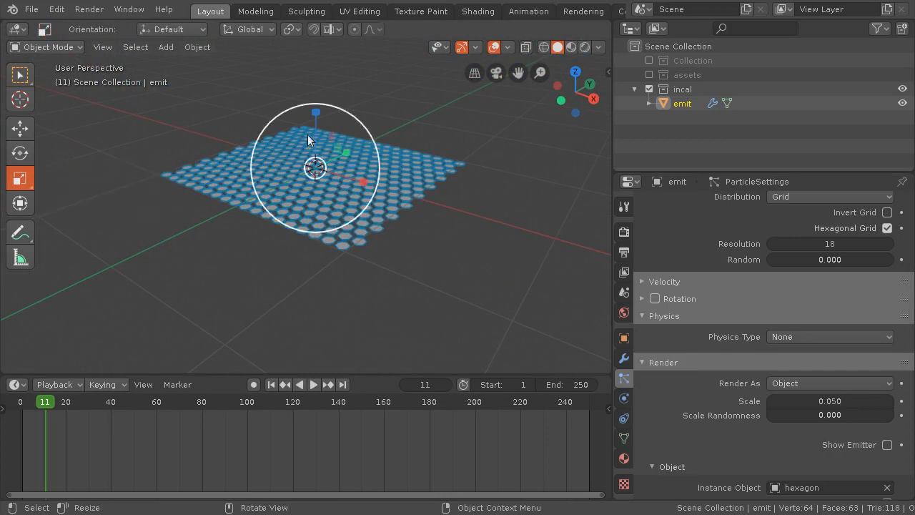
drag(352, 115, 403, 107)
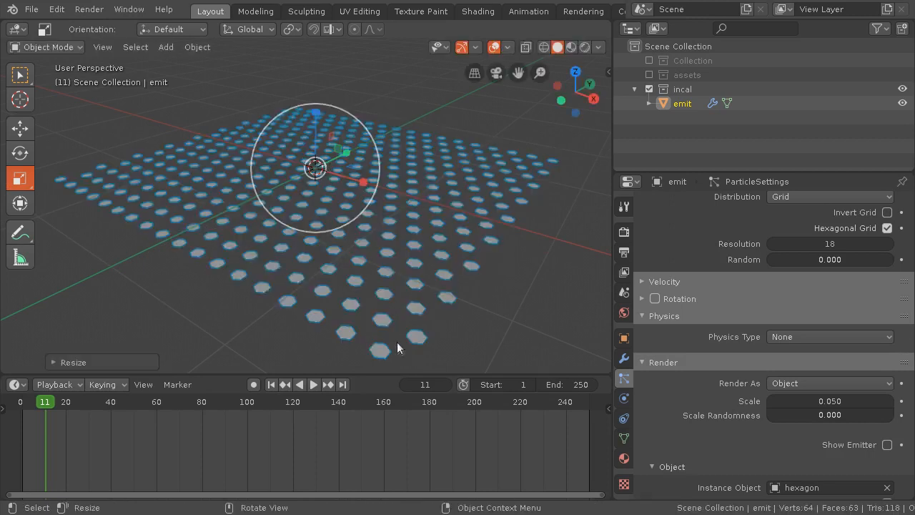
Set the particles' render scale to 0.100 and hide the emit object in the viewport.
mouse_move(807, 401)
mouse_down()
mouse_move(840, 402)
mouse_move(796, 402)
mouse_move(819, 402)
mouse_up()
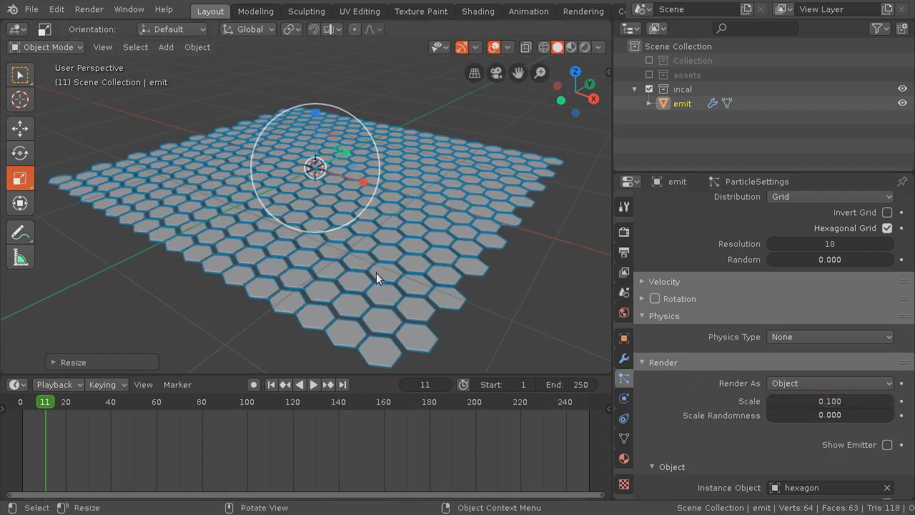
scroll(320, 252, down, 1)
shift+middle_drag(320, 253, 332, 236)
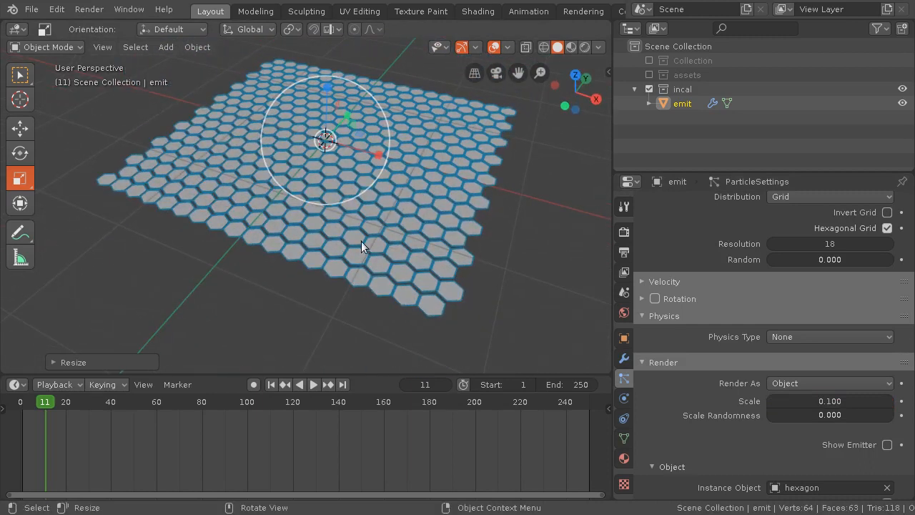
click(902, 103)
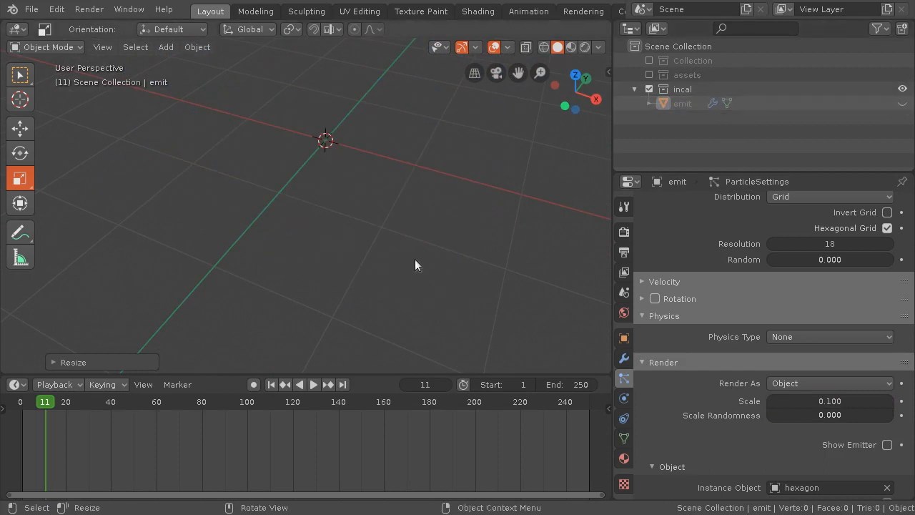